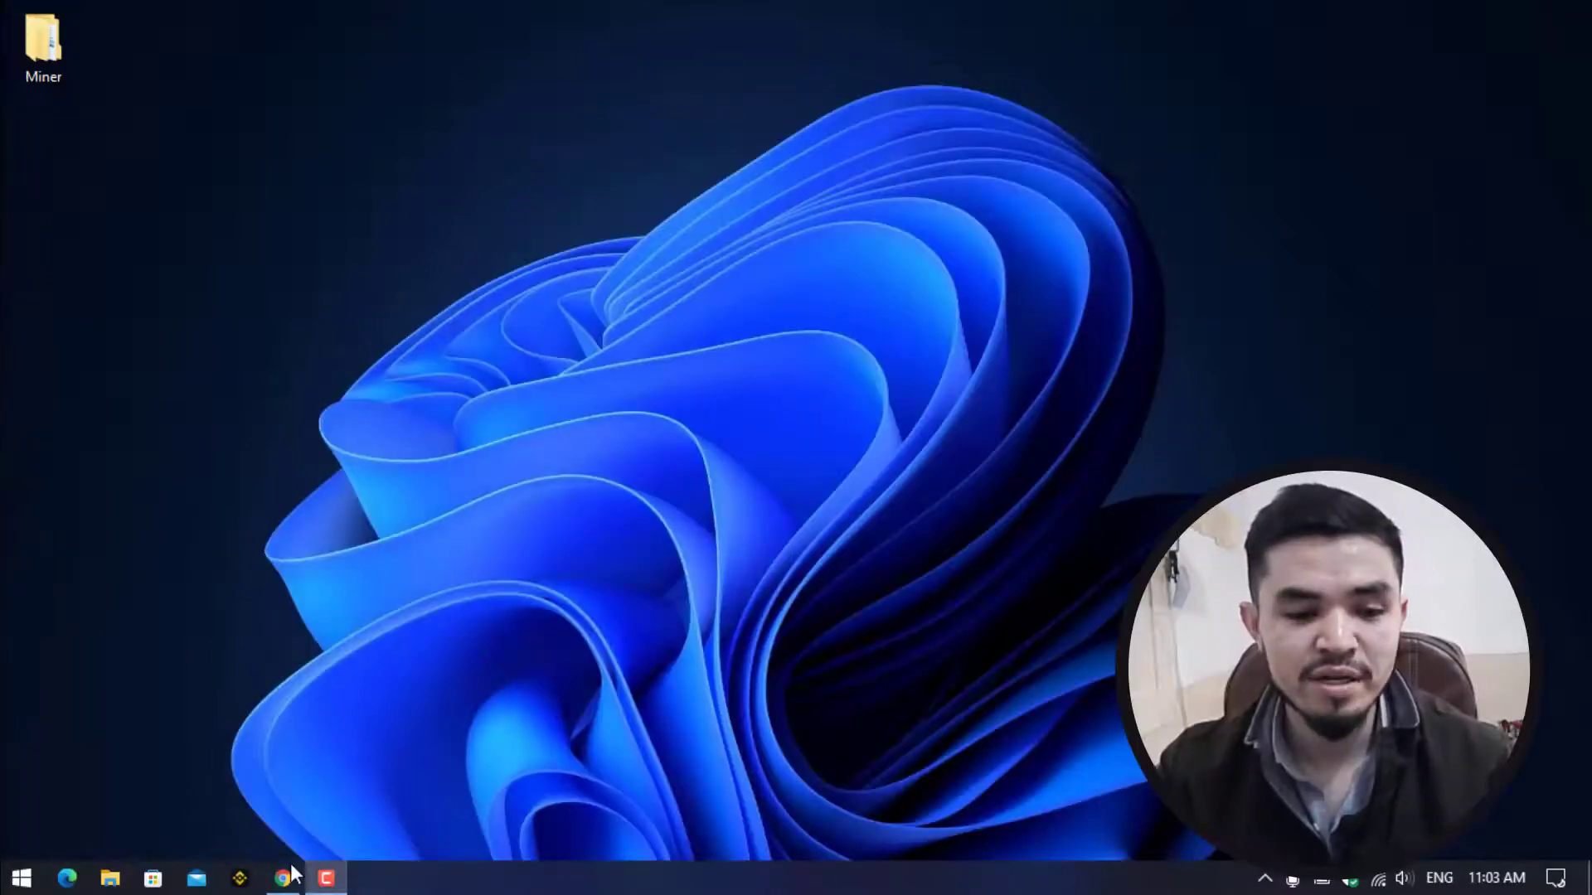
Bring Chrome forward on the IntoCrypto YouTube channel home page
click(286, 878)
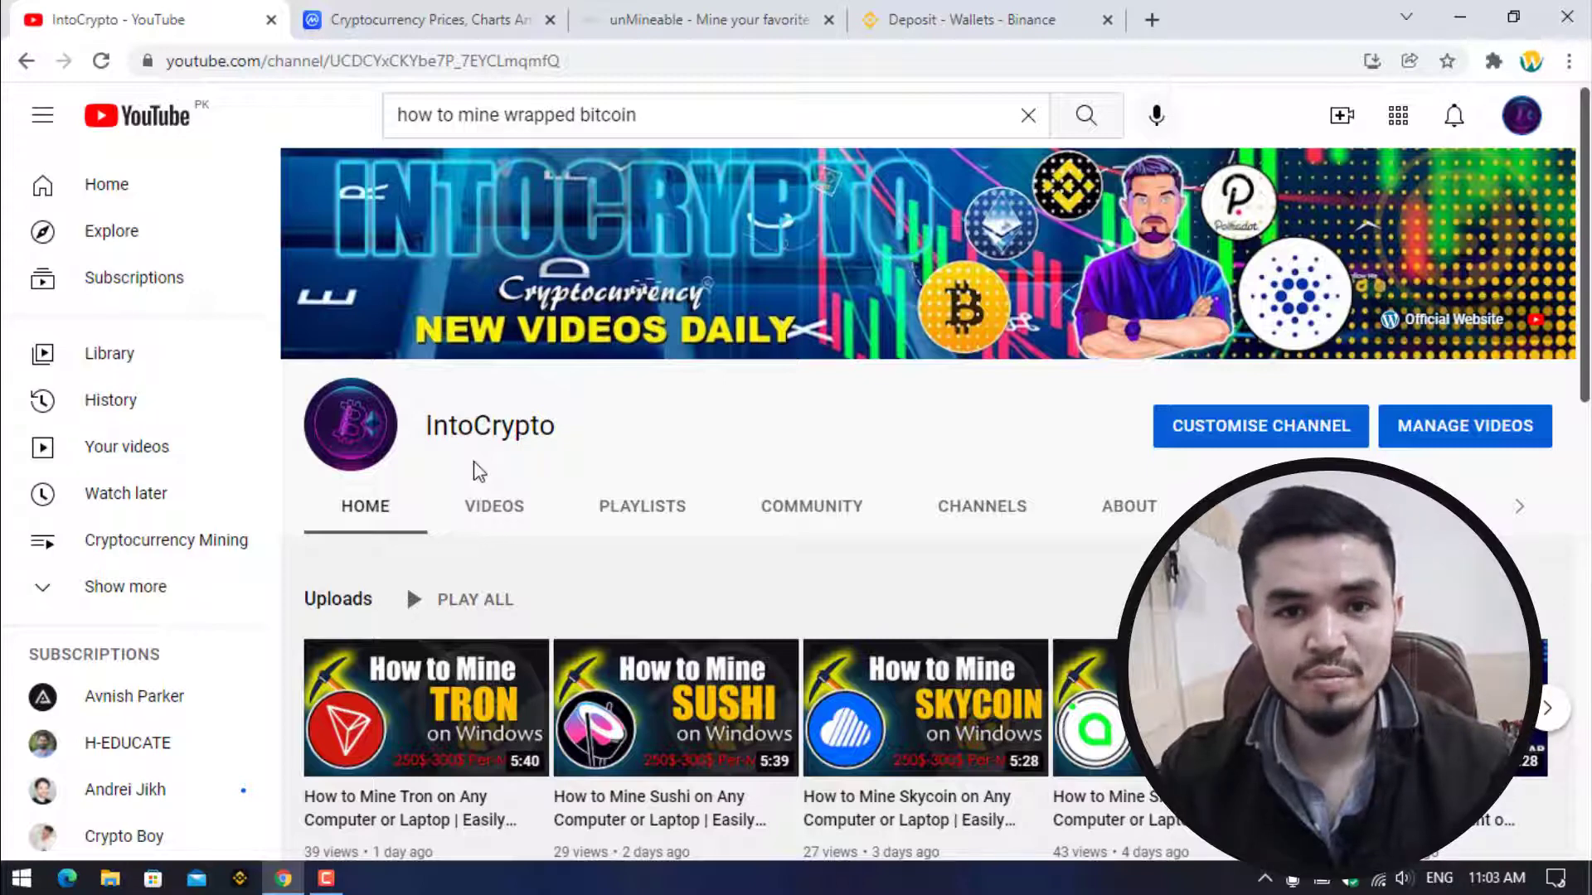
Switch to the CoinMarketCap price table showing Wrapped Bitcoin at $42,054.37
click(426, 23)
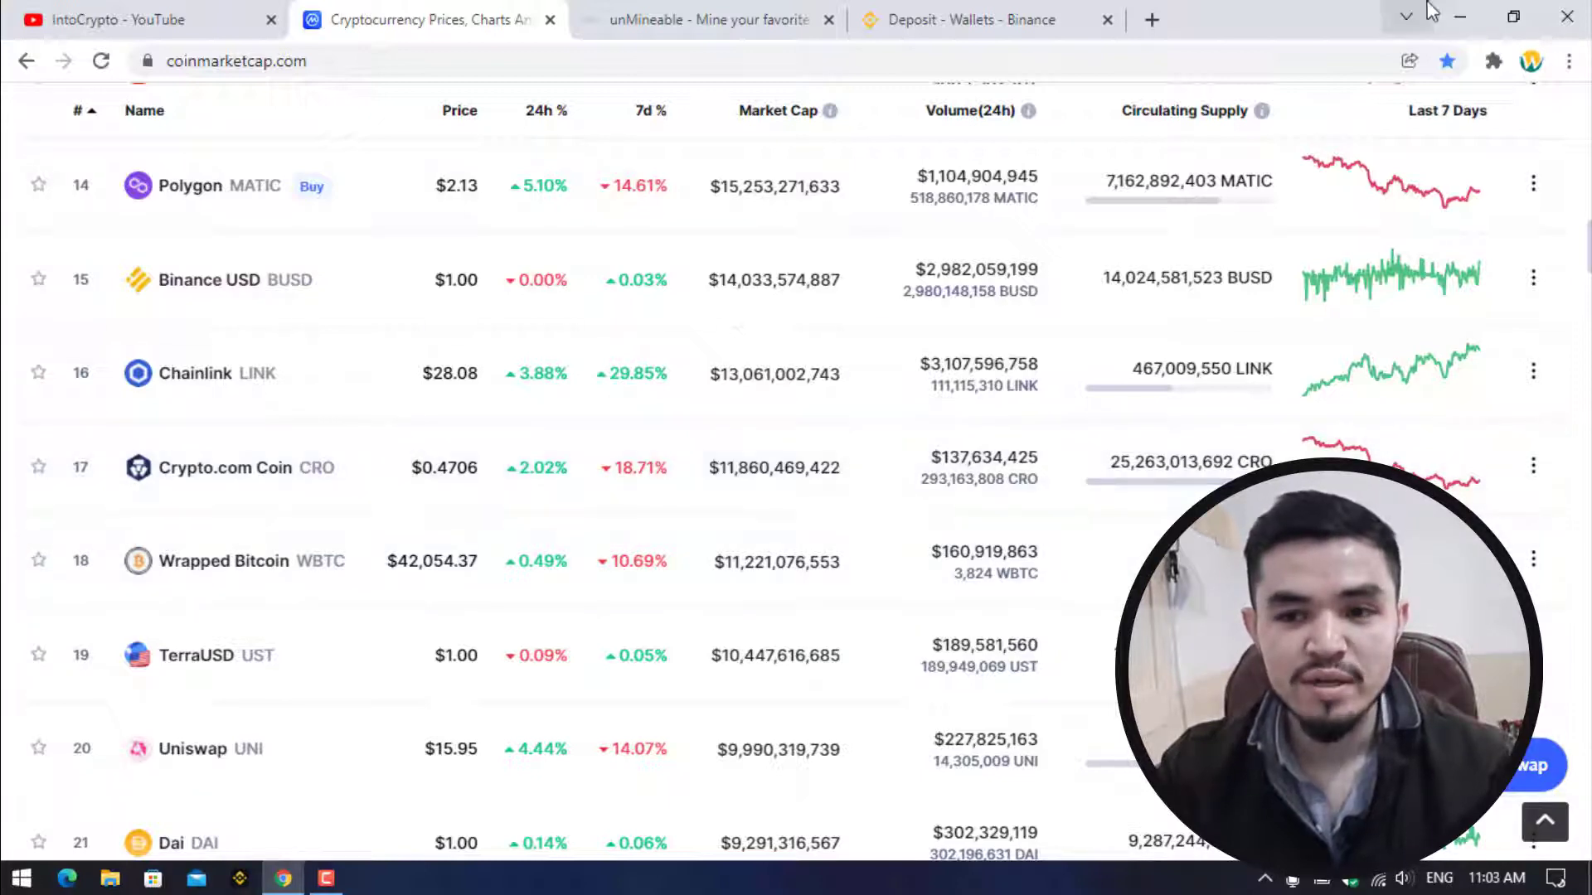
Go to unMineable's supported coins page and scroll to Wrapped Bitcoin (WBTC, ERC20)
click(699, 12)
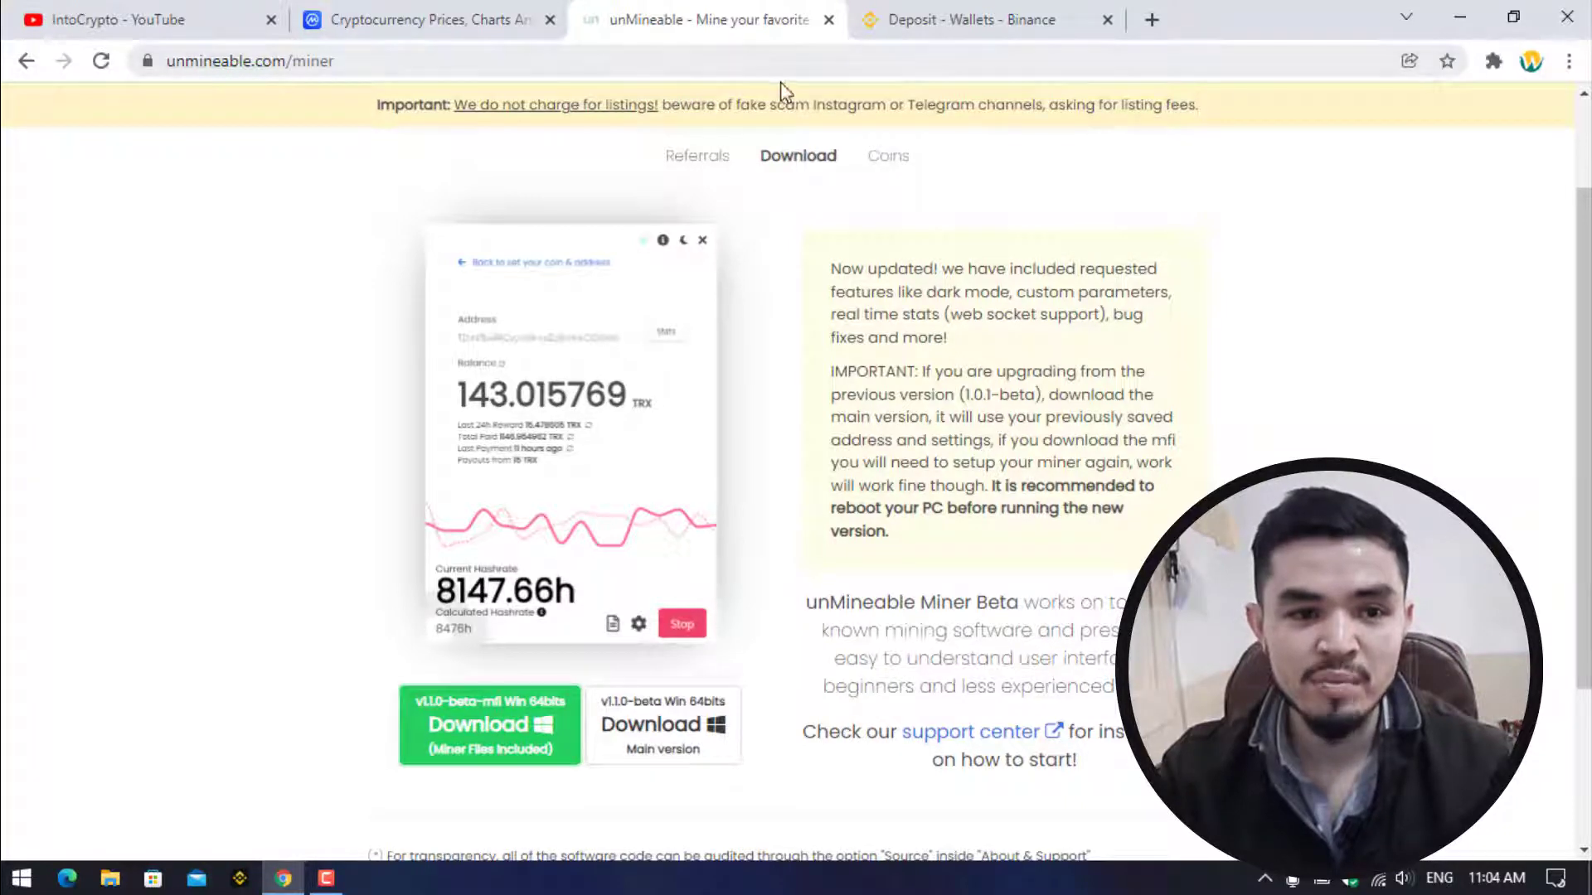
scroll(871, 186, up, 2)
click(844, 207)
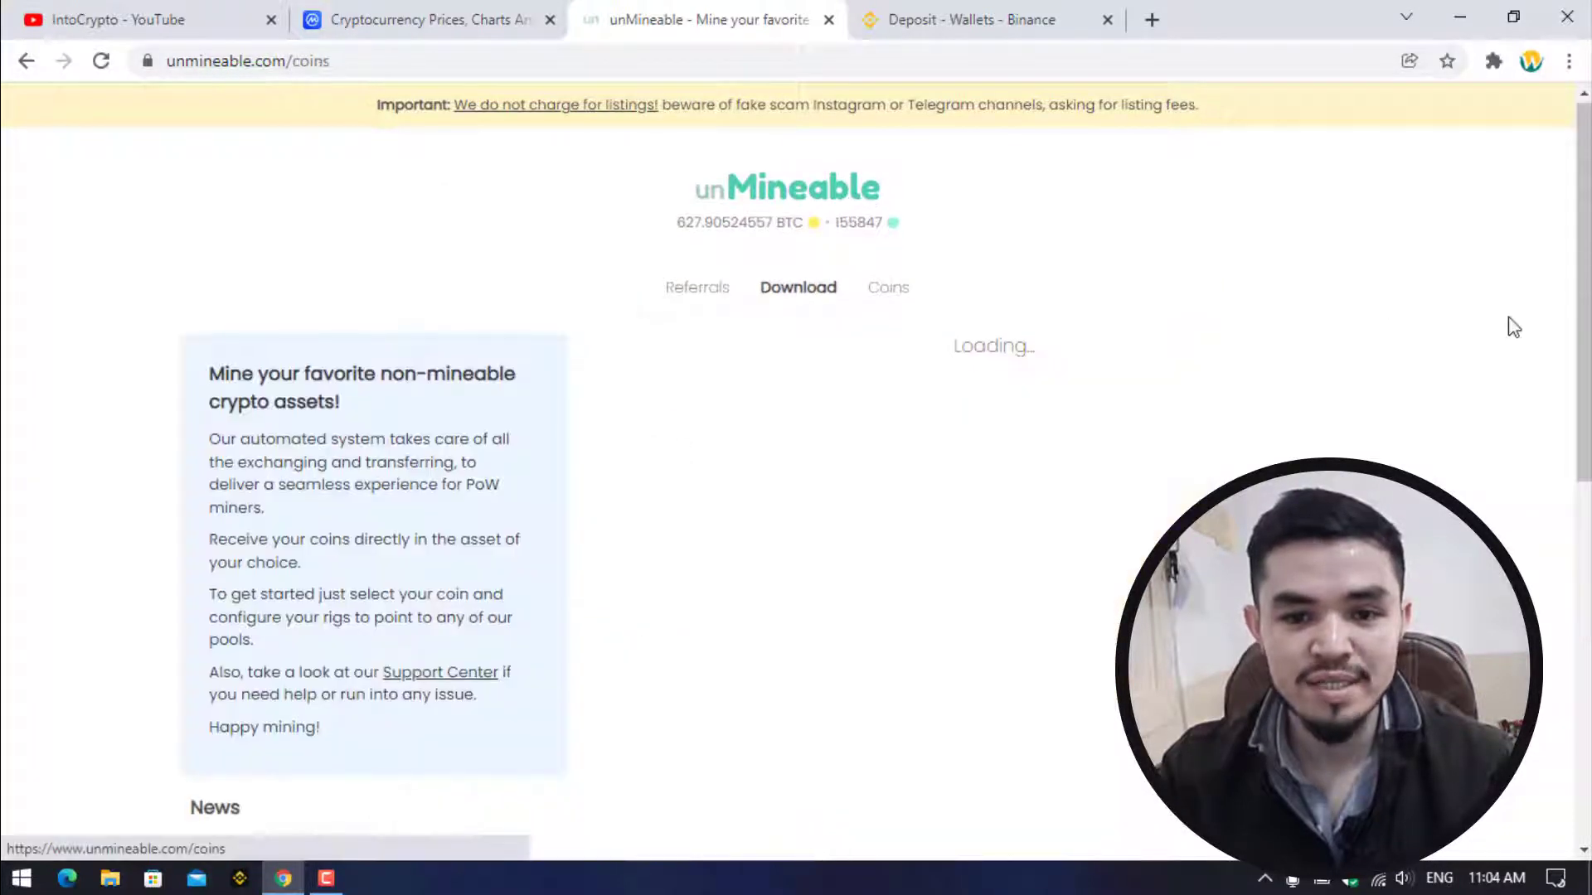
scroll(1526, 356, down, 2)
scroll(1519, 436, down, 20)
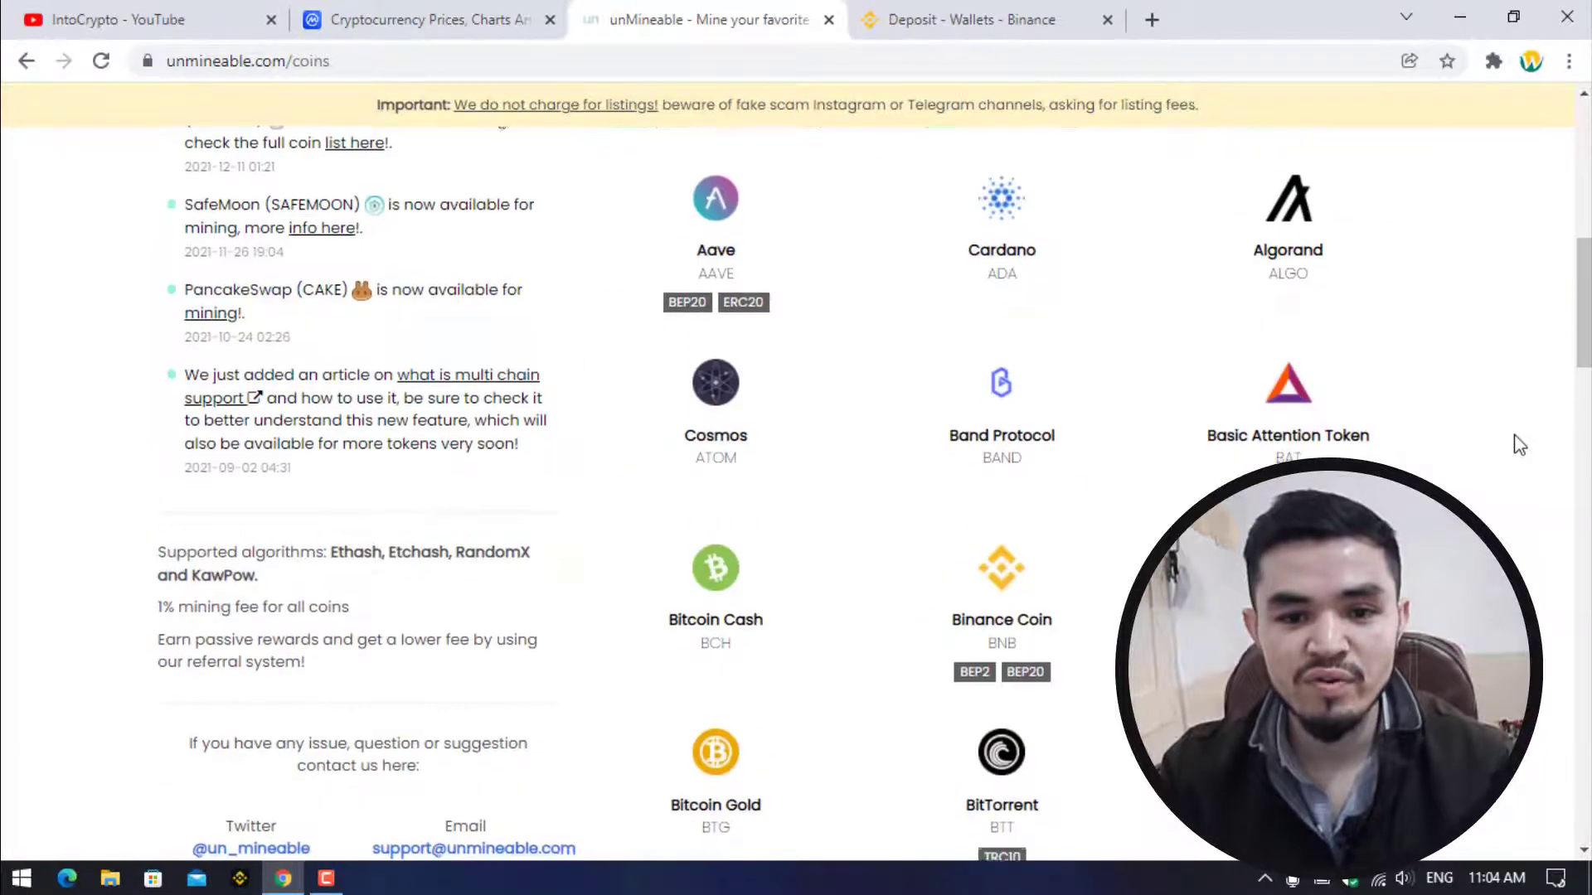
scroll(1519, 452, down, 12)
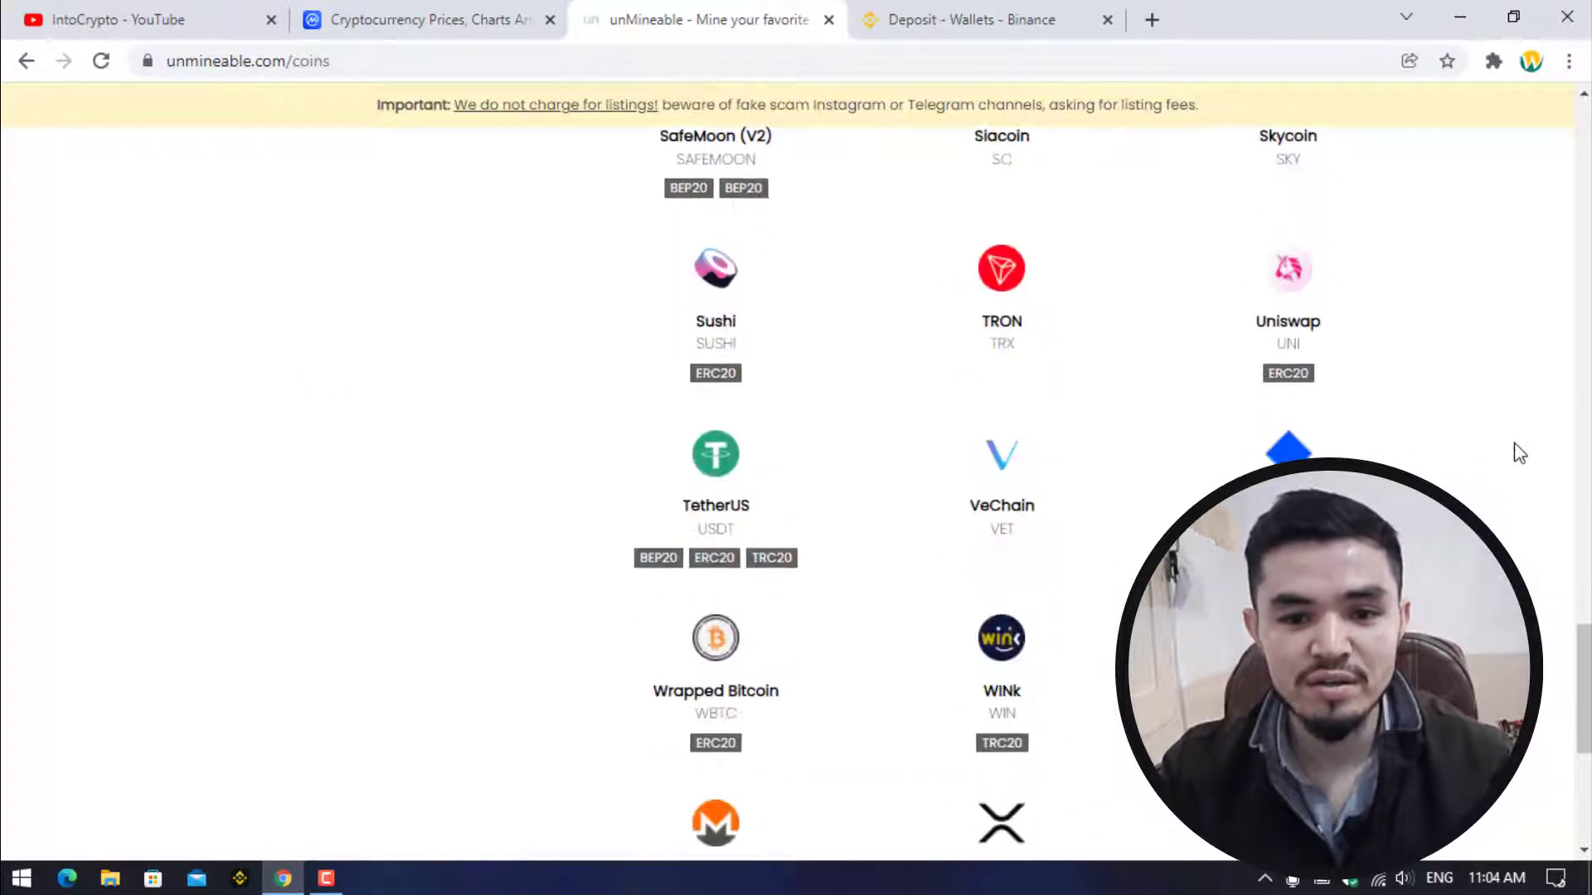
scroll(1519, 452, up, 2)
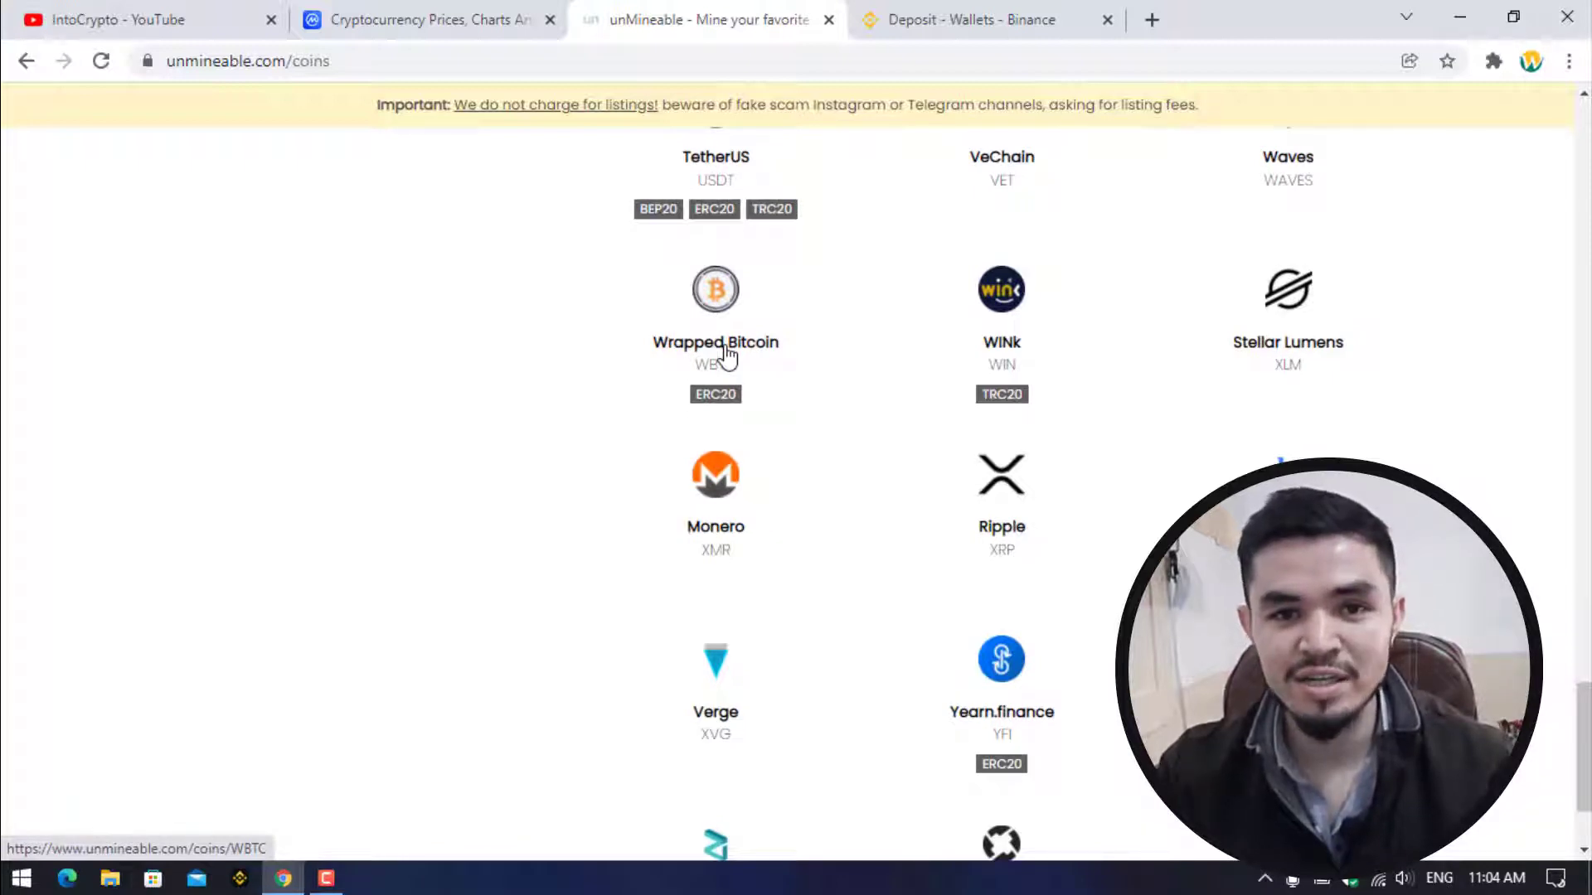
Minimize Chrome and create a new desktop folder named 'WRAPPED BTC'
click(1451, 25)
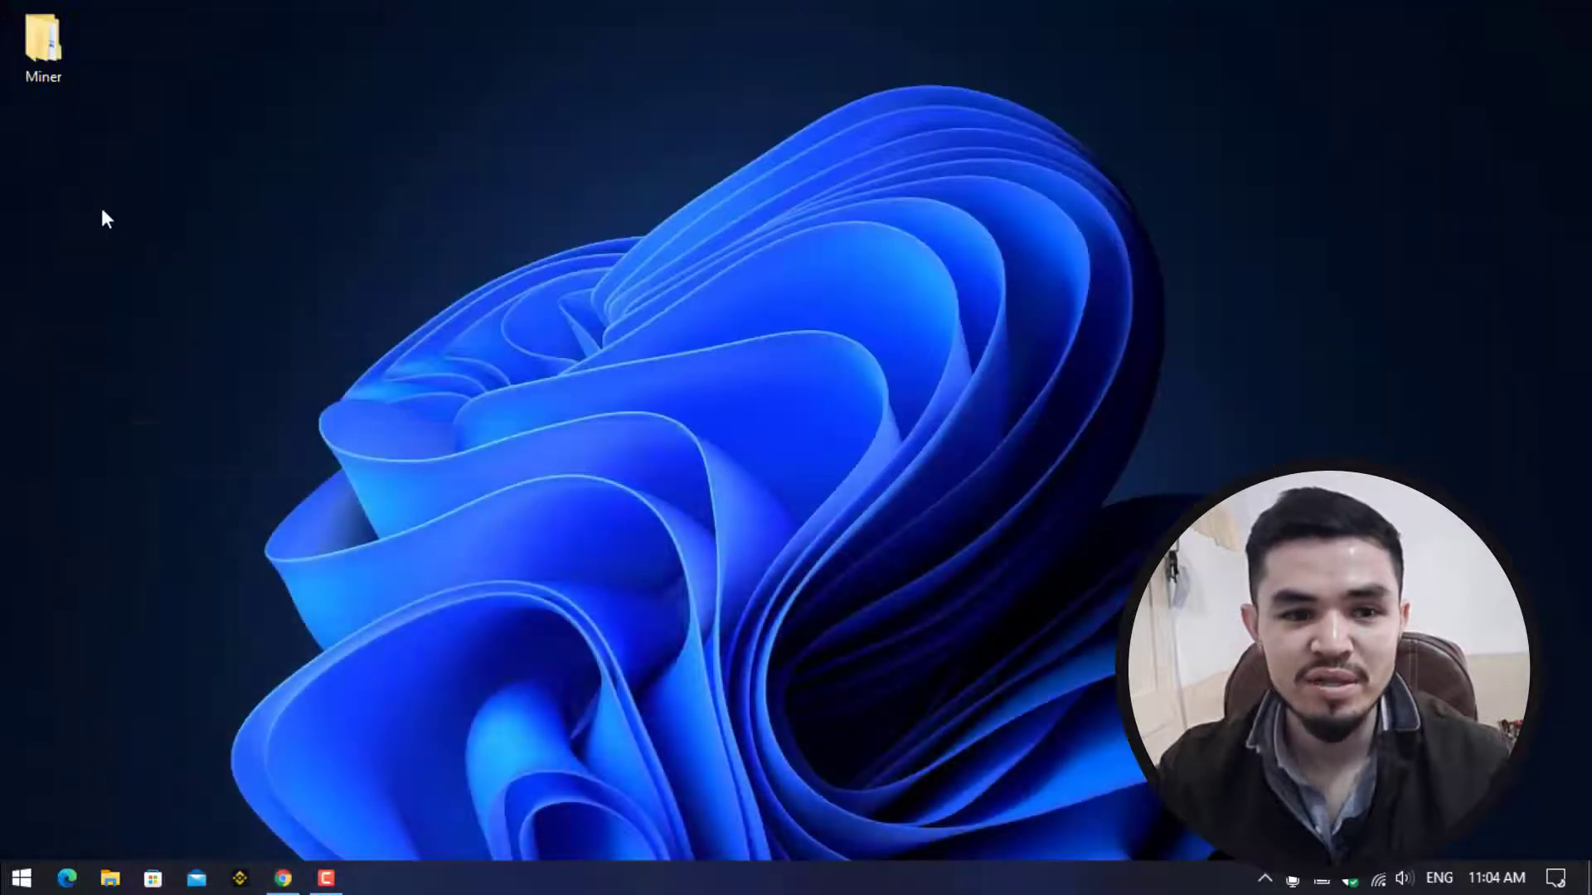
right_click(35, 154)
mouse_move(133, 380)
click(396, 381)
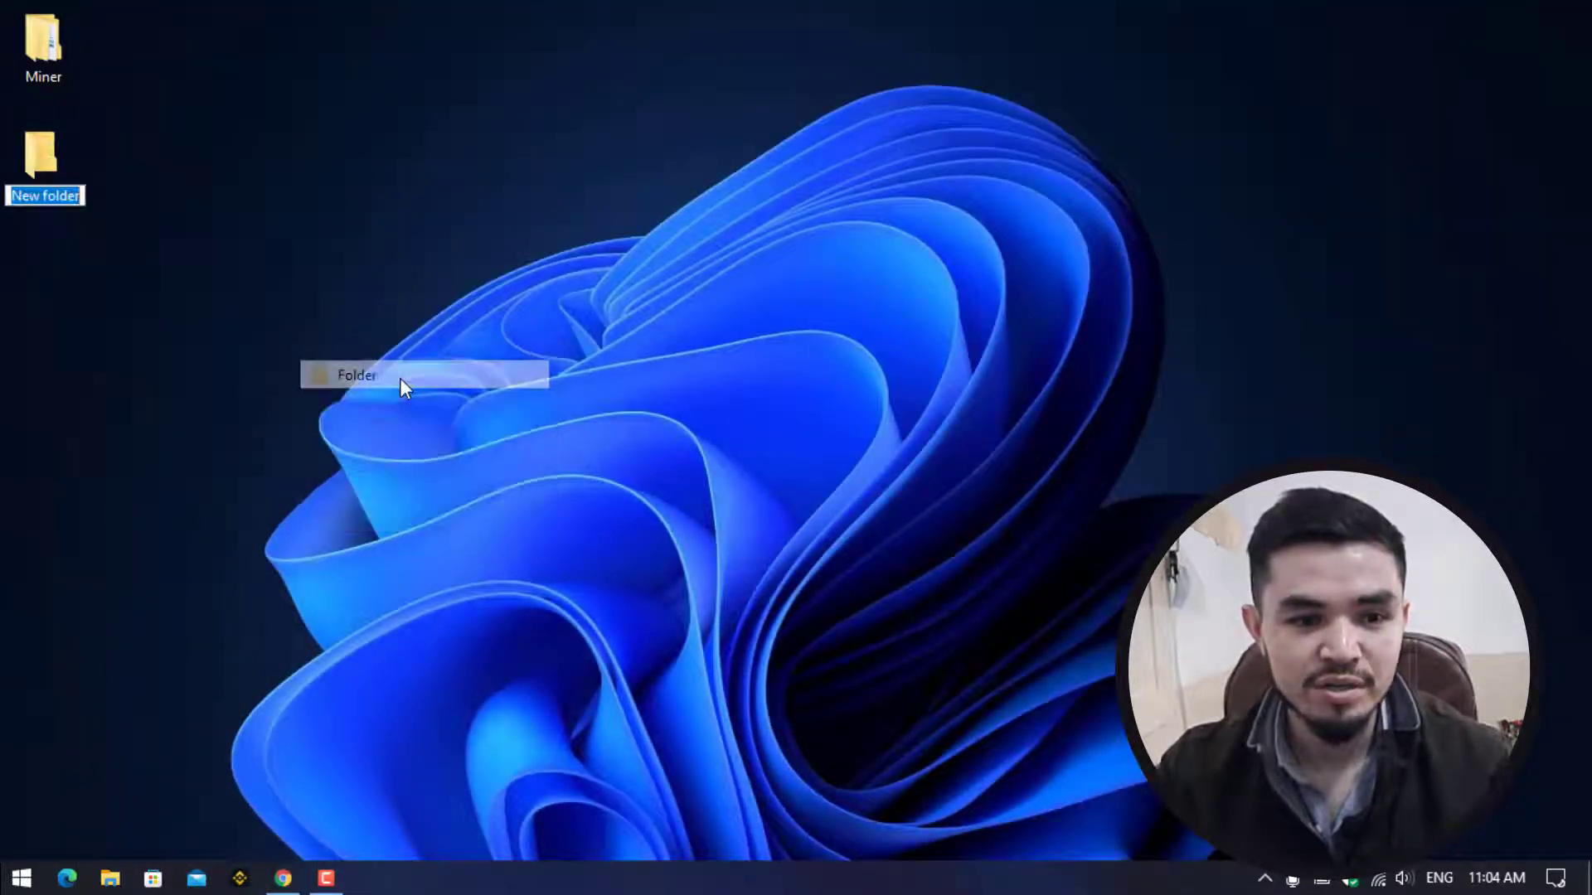
text(WRAPPED BI)
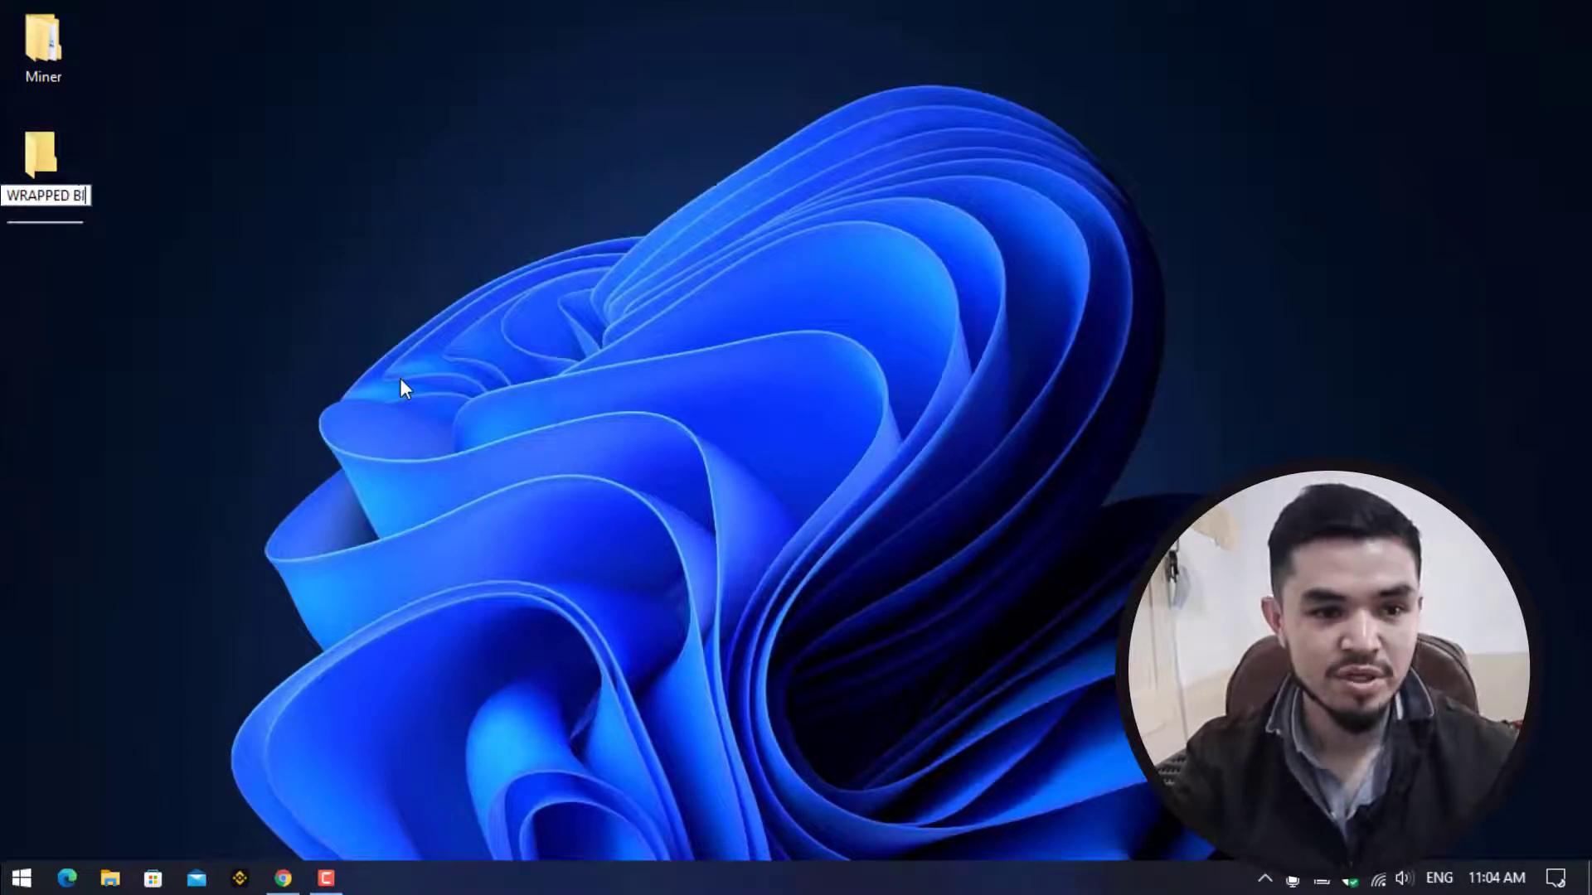
text(C)
key(Return)
click(383, 377)
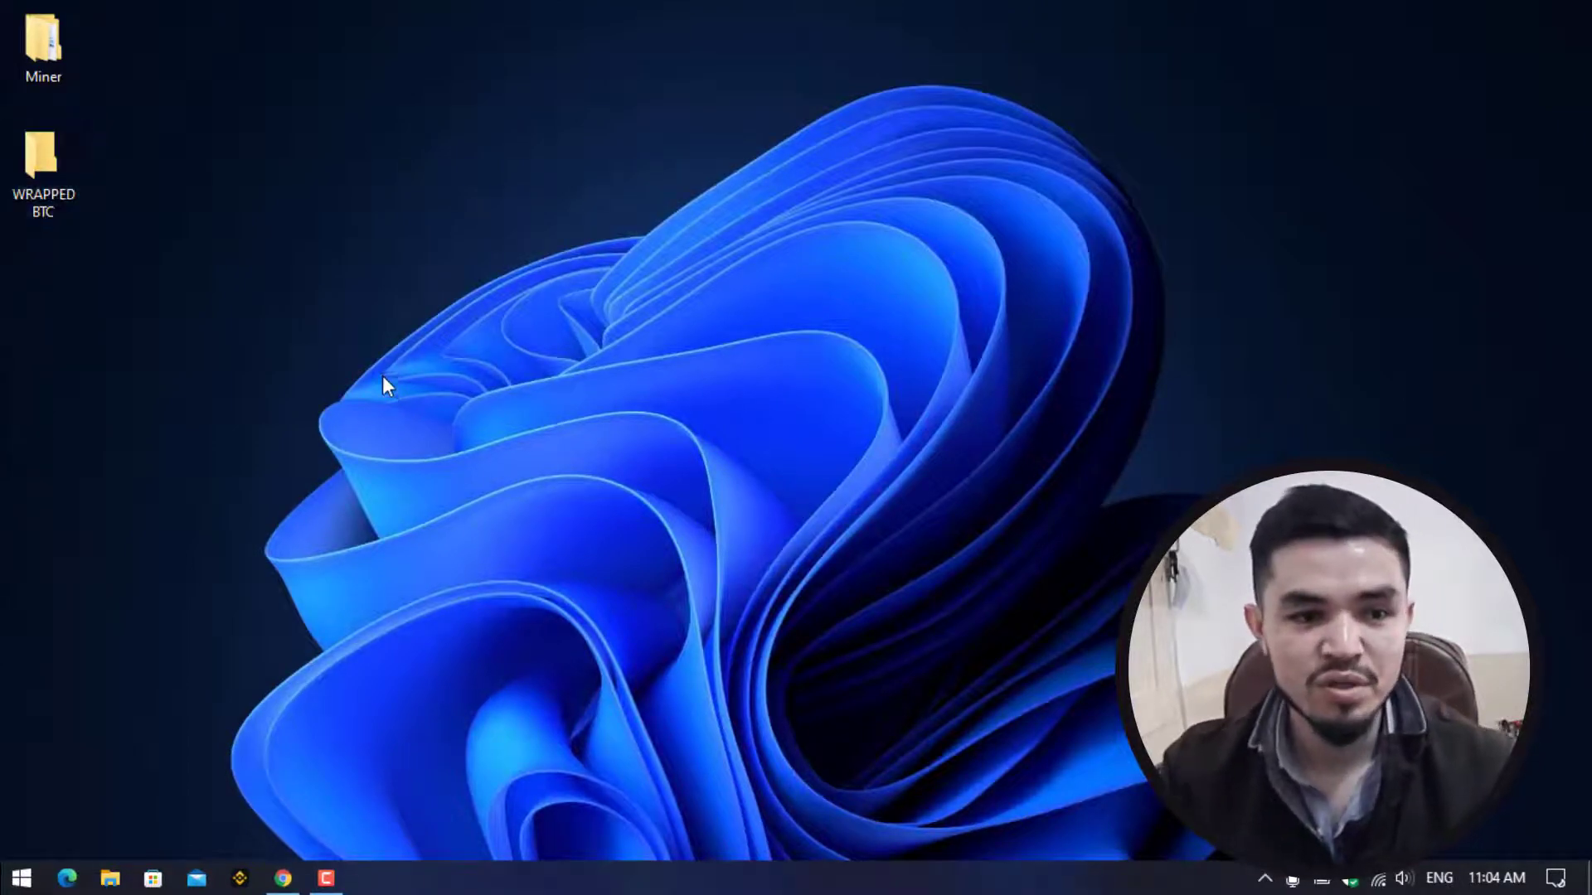
Open the Defender exclusions list under Virus & threat protection settings
click(1350, 880)
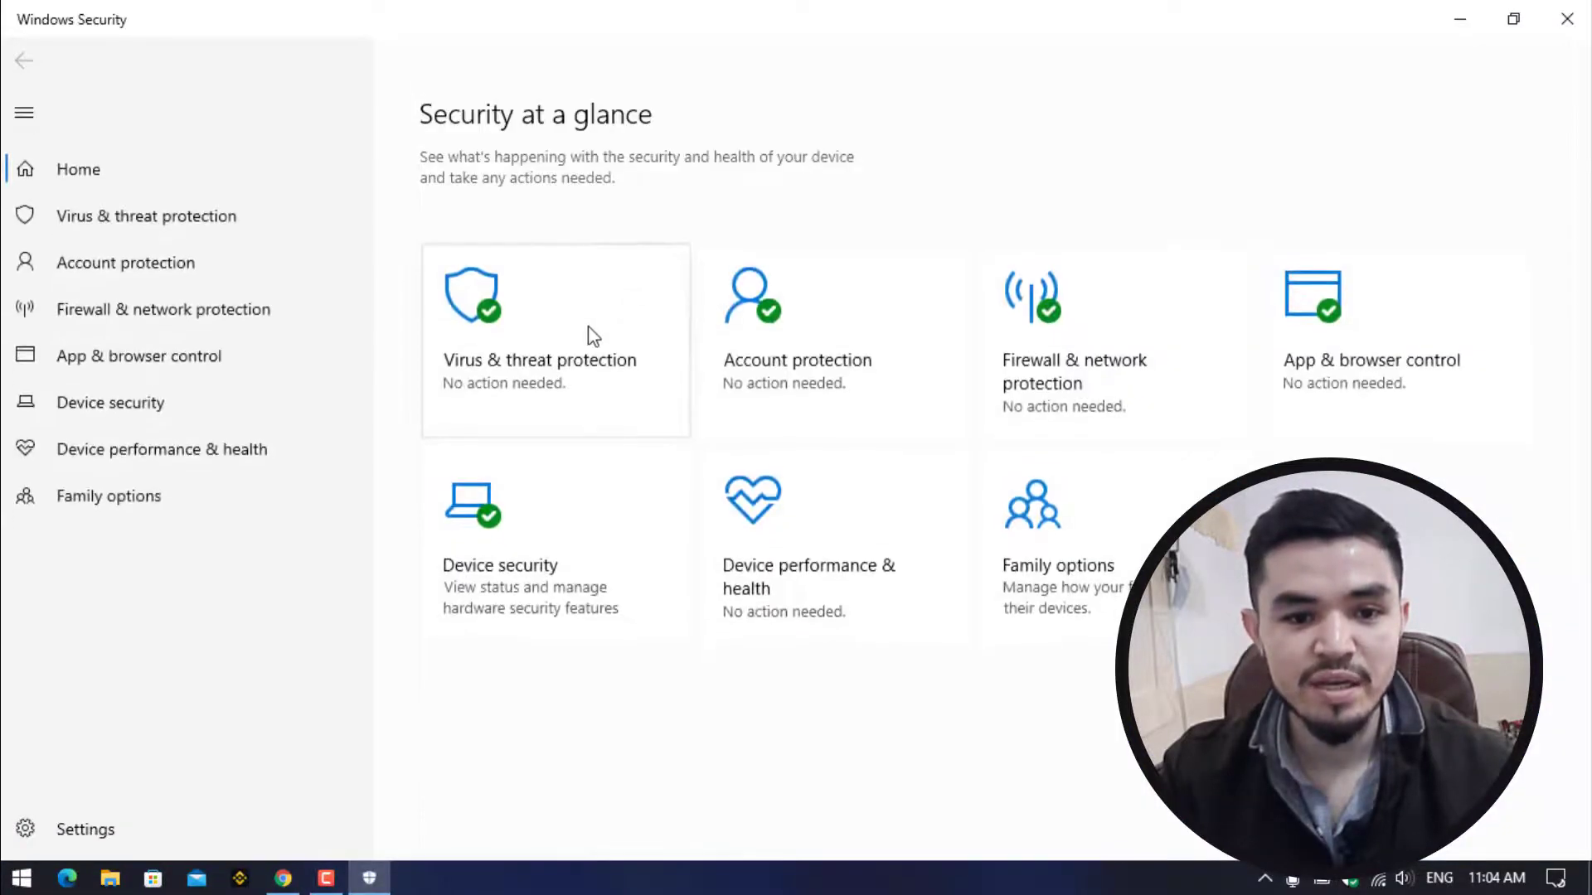
click(589, 332)
scroll(588, 332, down, 3)
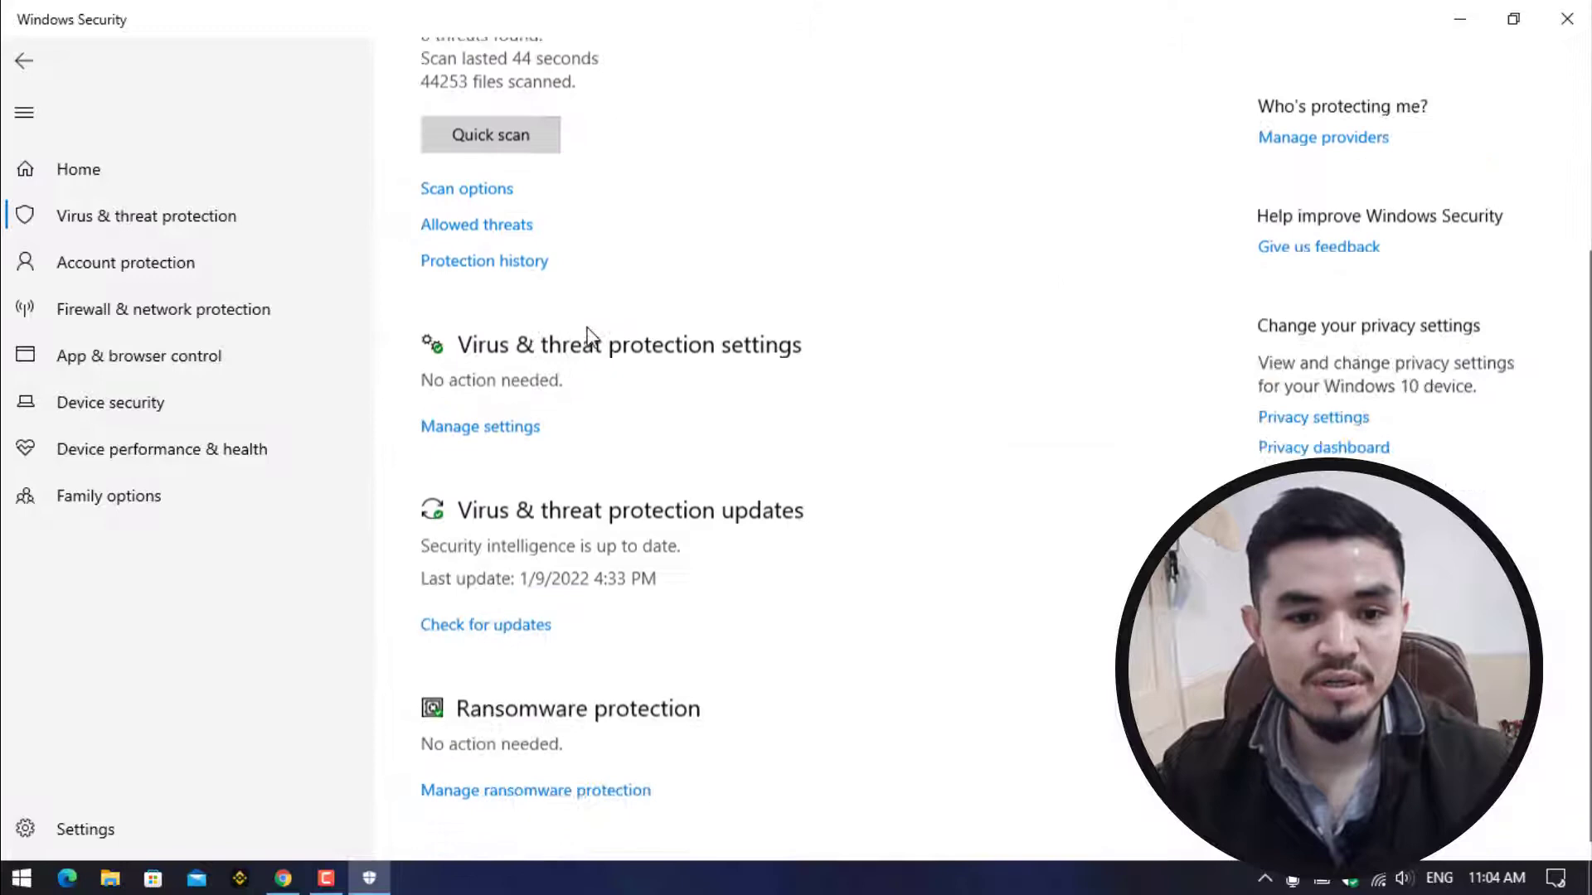
click(506, 427)
scroll(508, 433, down, 10)
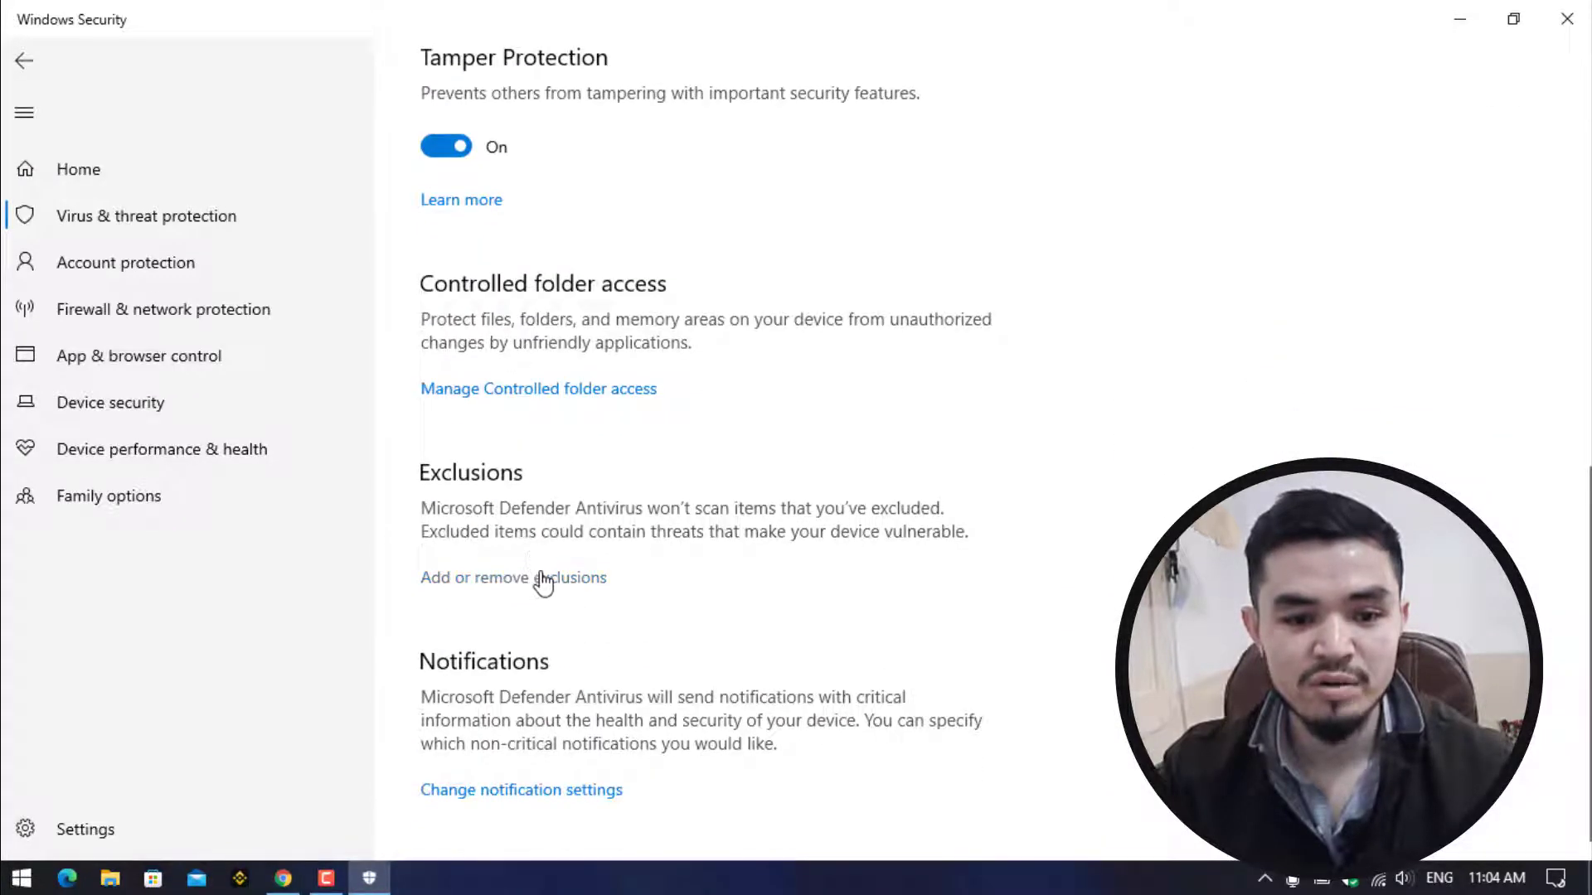
click(537, 578)
Add the desktop WRAPPED BTC folder as a folder exclusion and close Windows Security
click(528, 283)
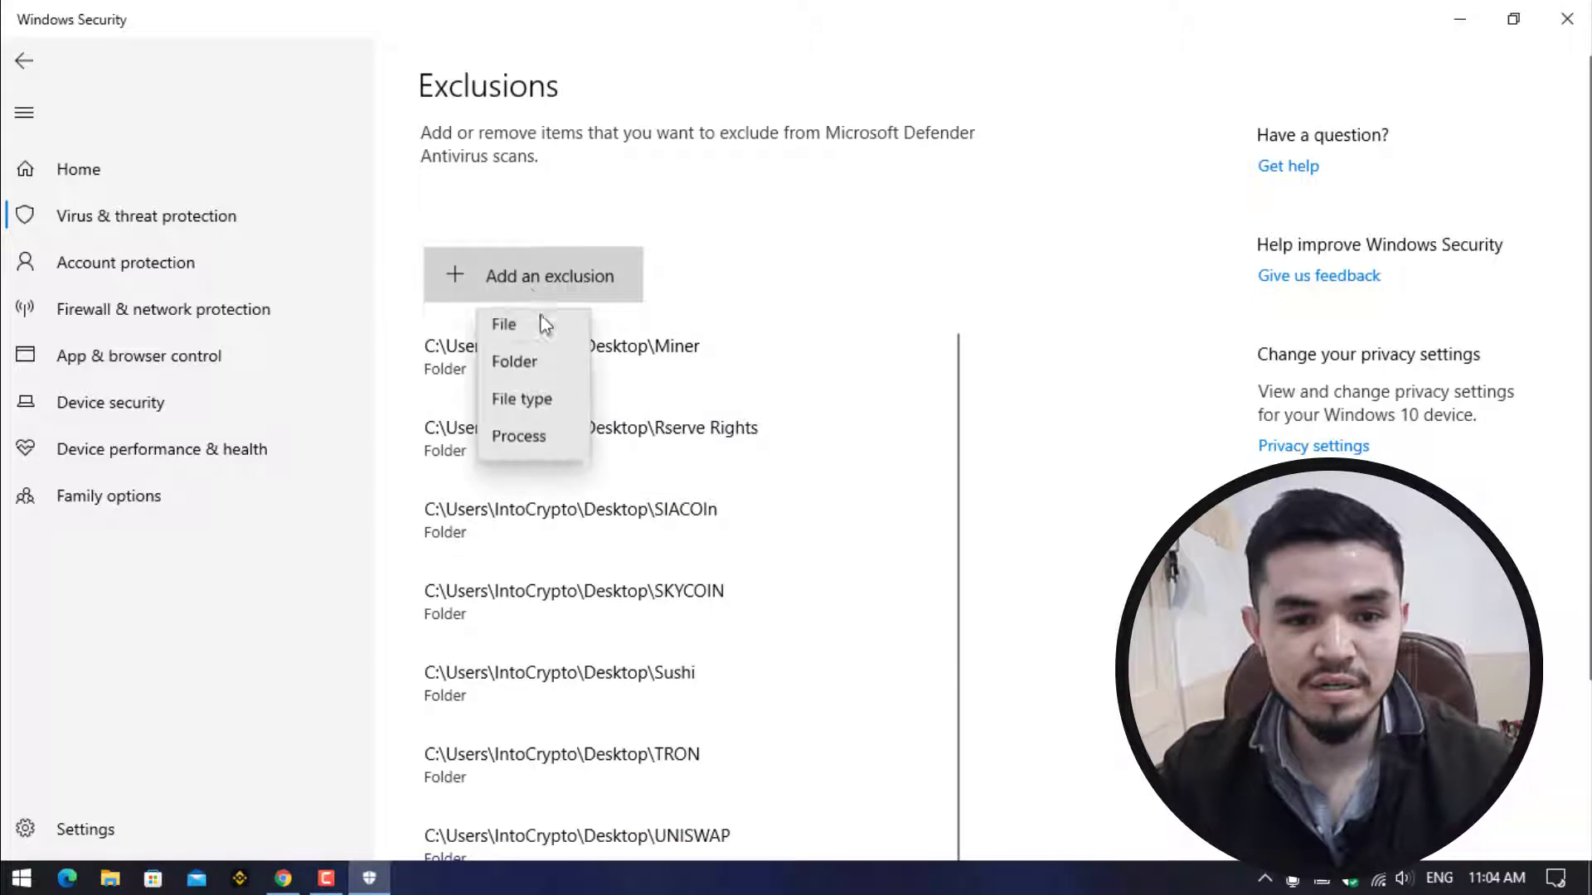
click(534, 363)
click(98, 135)
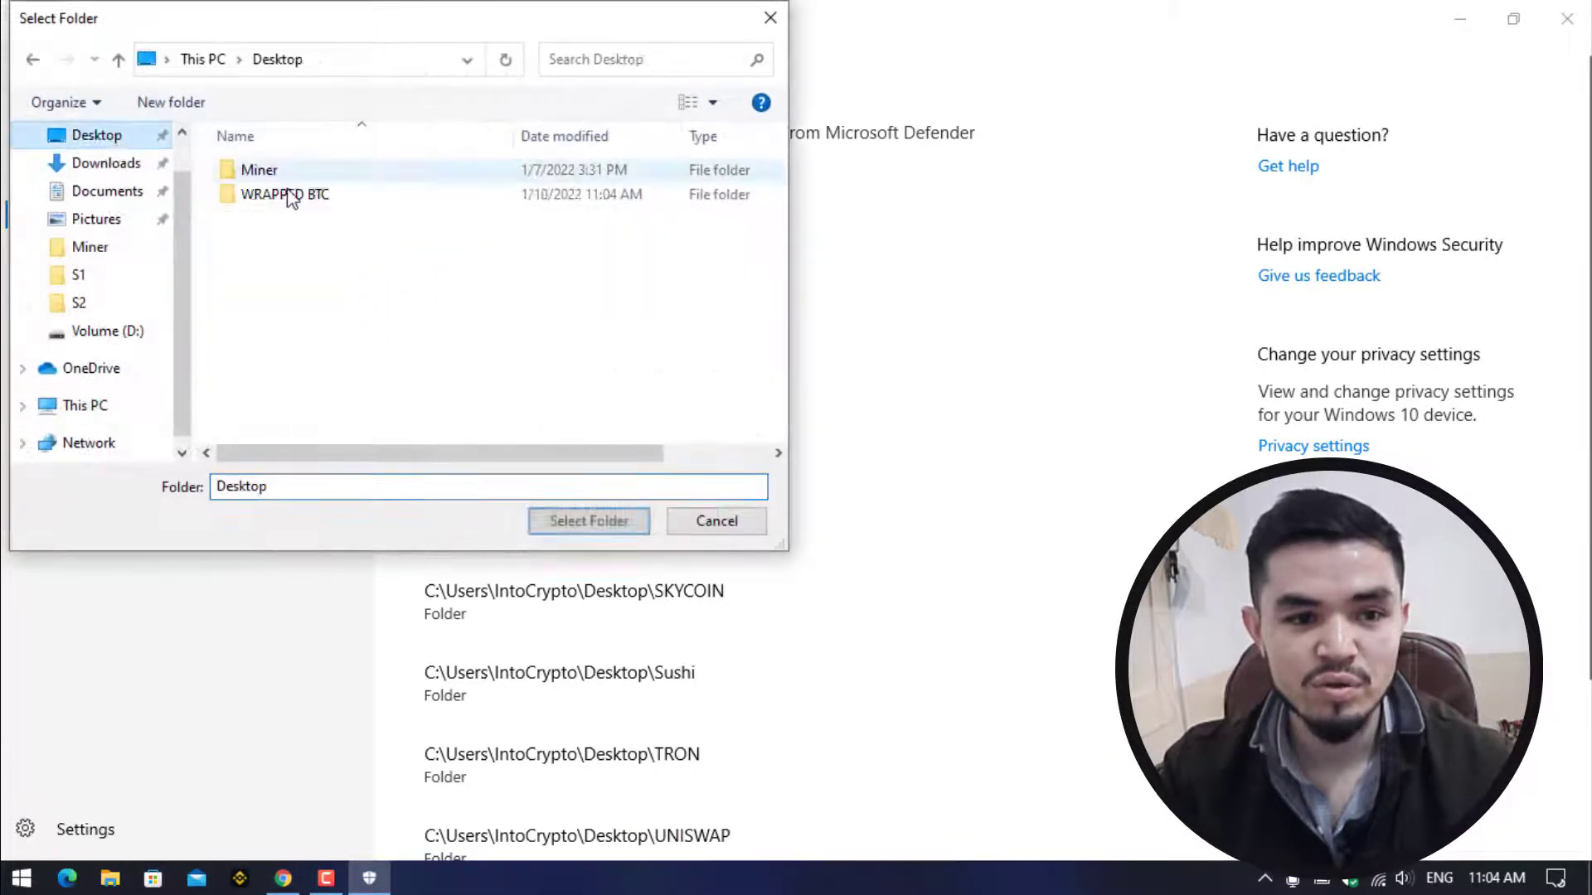
double_click(303, 197)
click(618, 523)
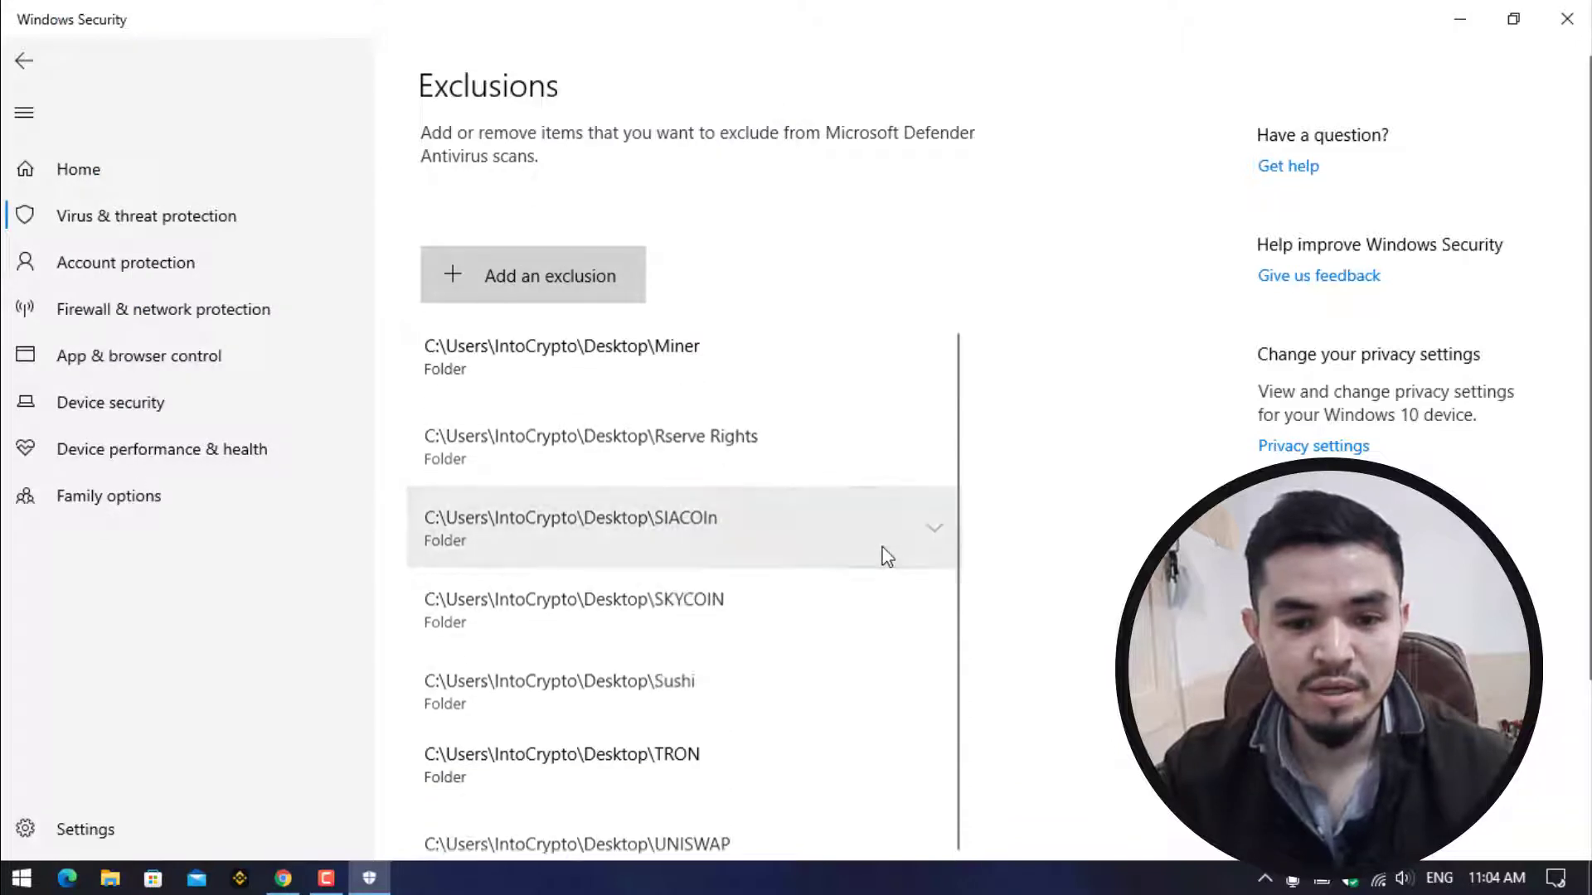
scroll(903, 558, down, 3)
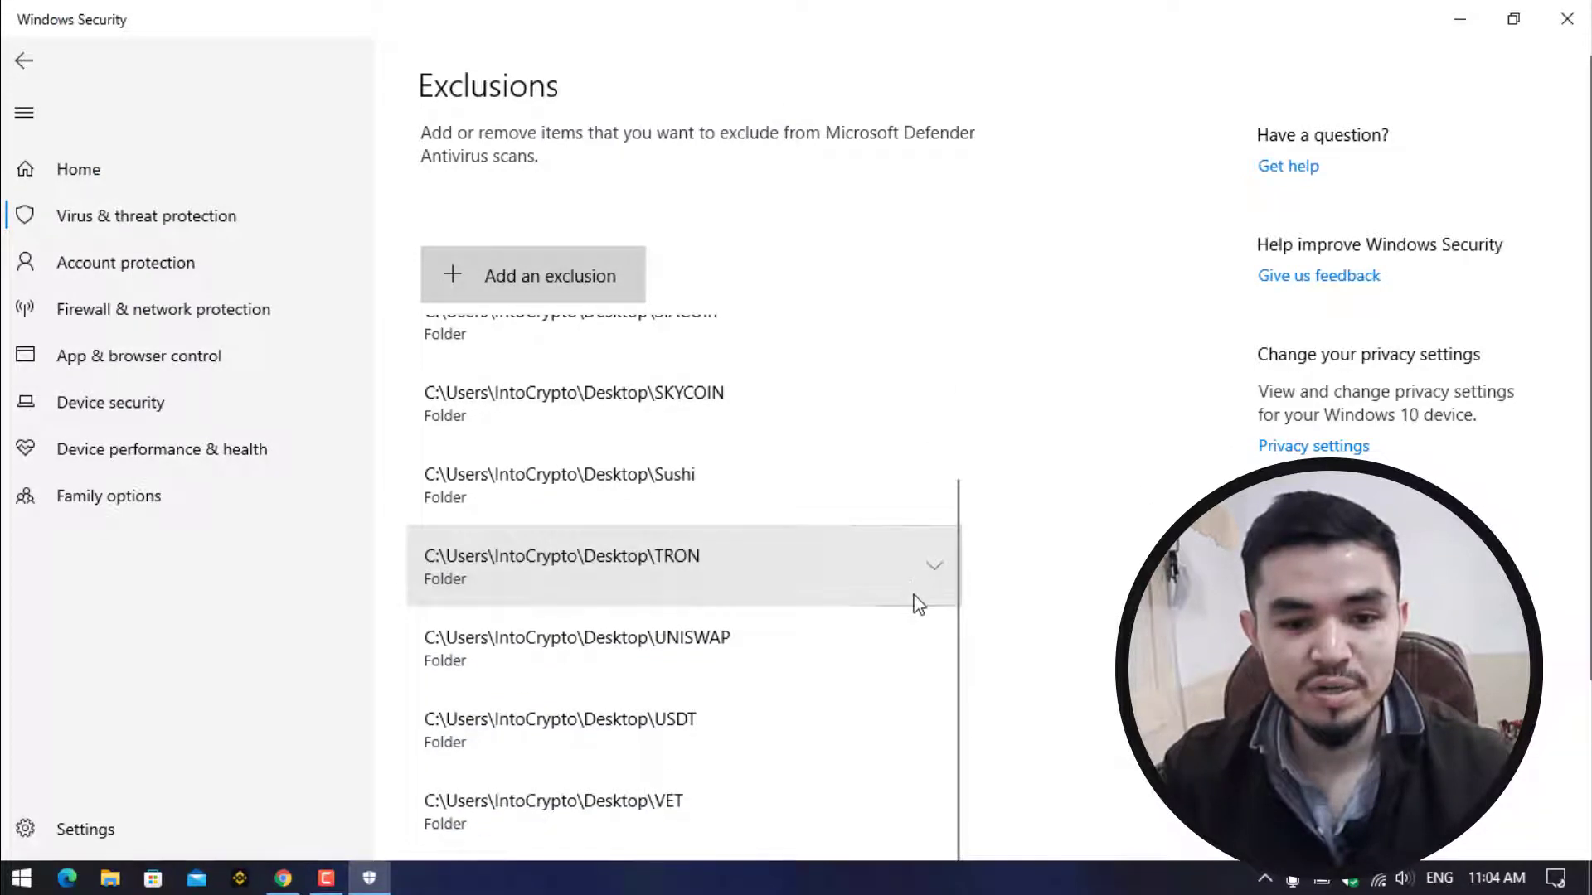
scroll(917, 605, up, 3)
scroll(917, 604, down, 6)
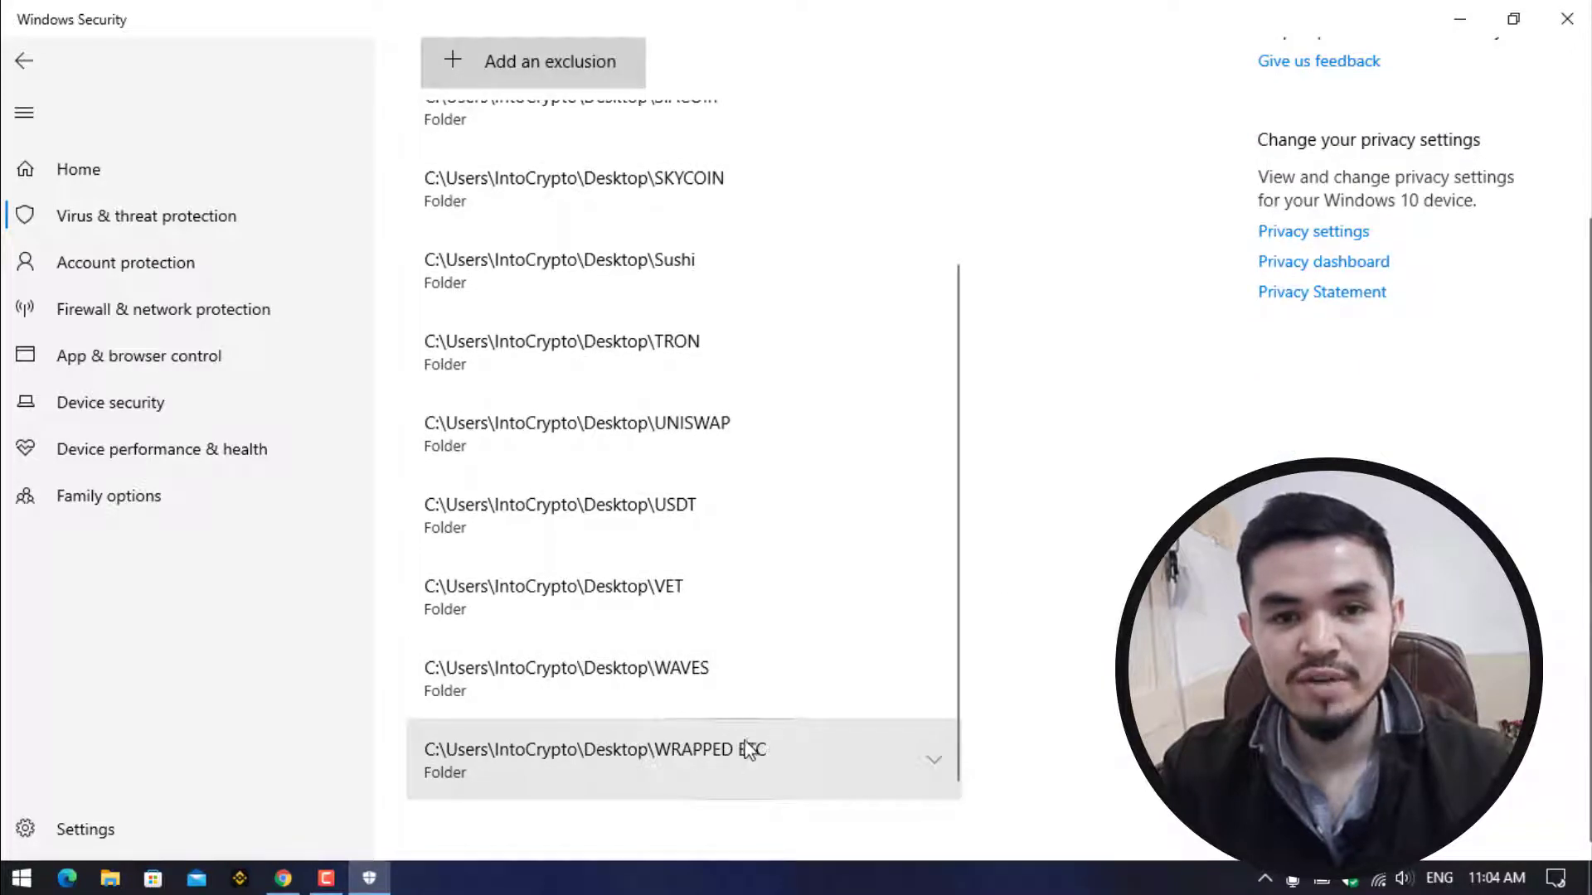
click(1571, 20)
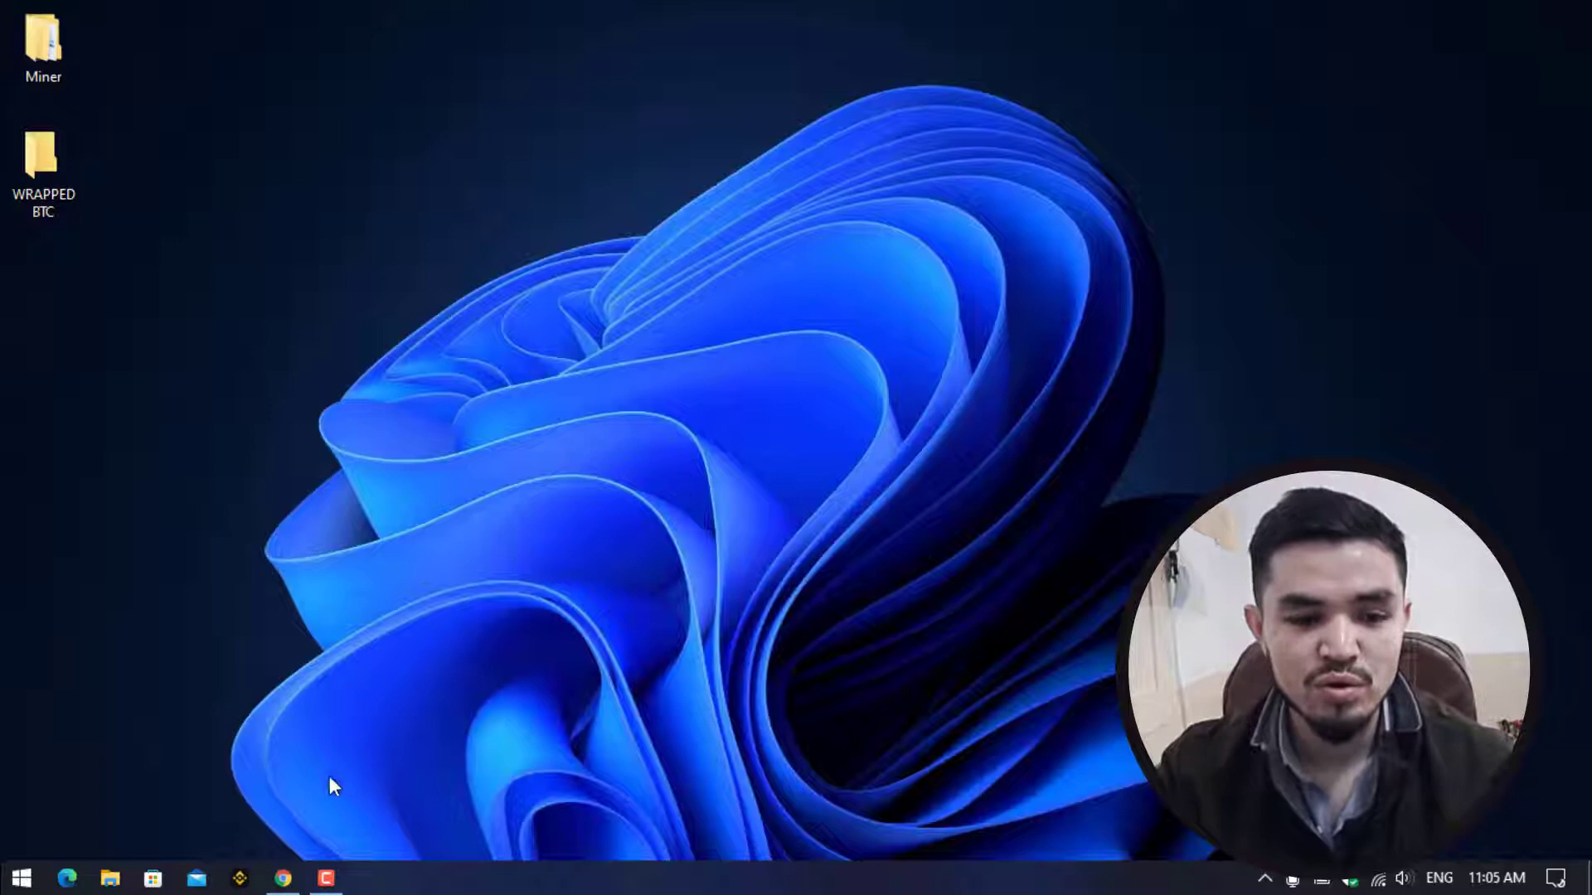
Send the miner-files-included Windows miner download to IDM from unMineable's download page
click(283, 878)
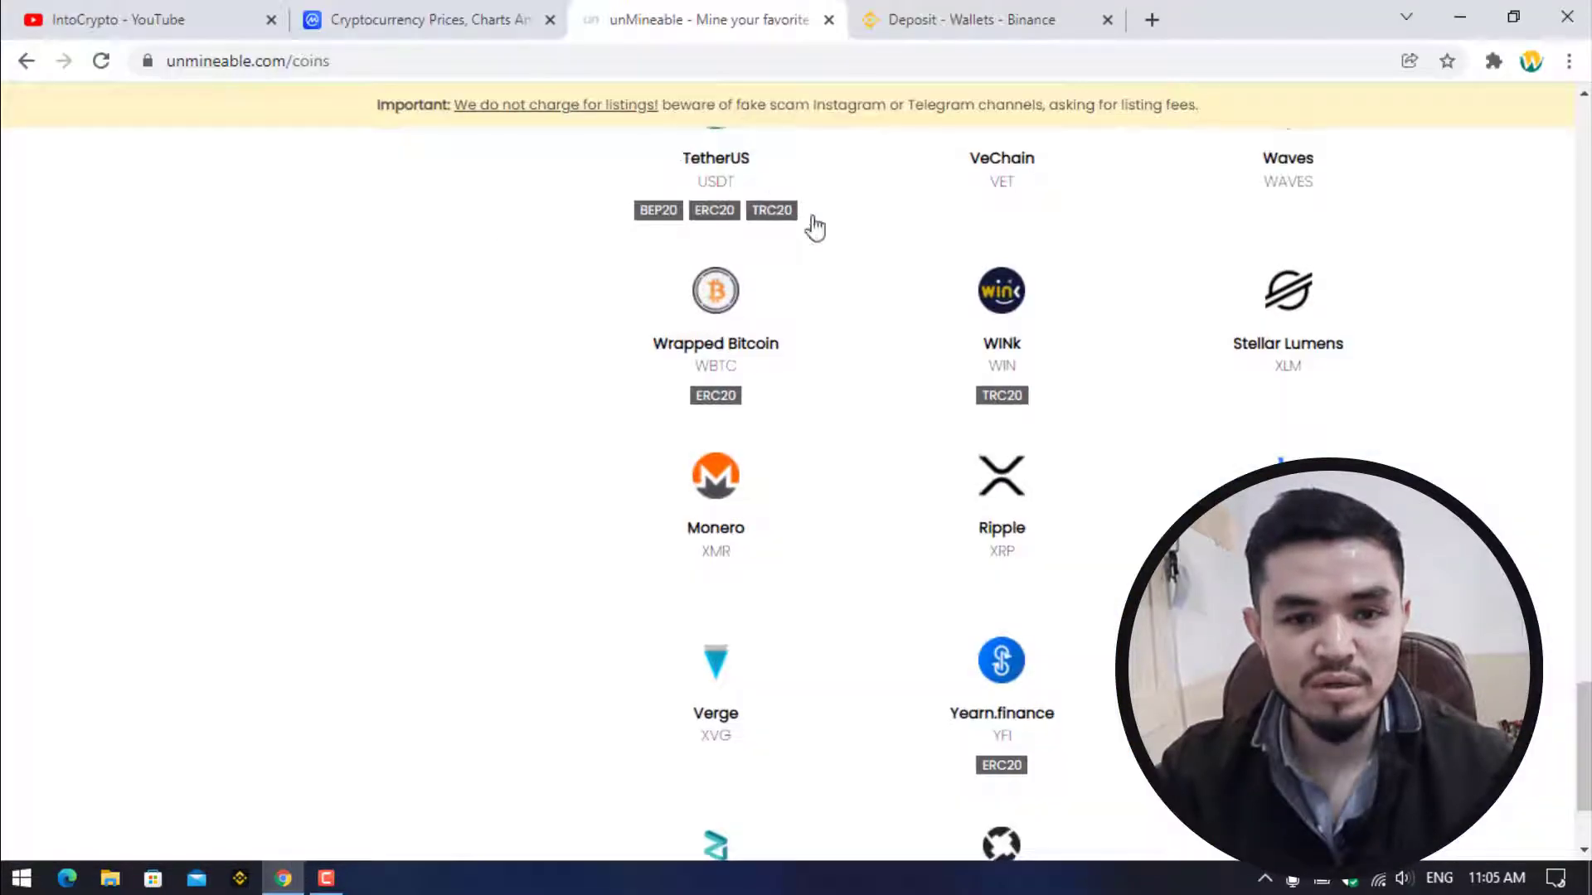
scroll(815, 227, up, 15)
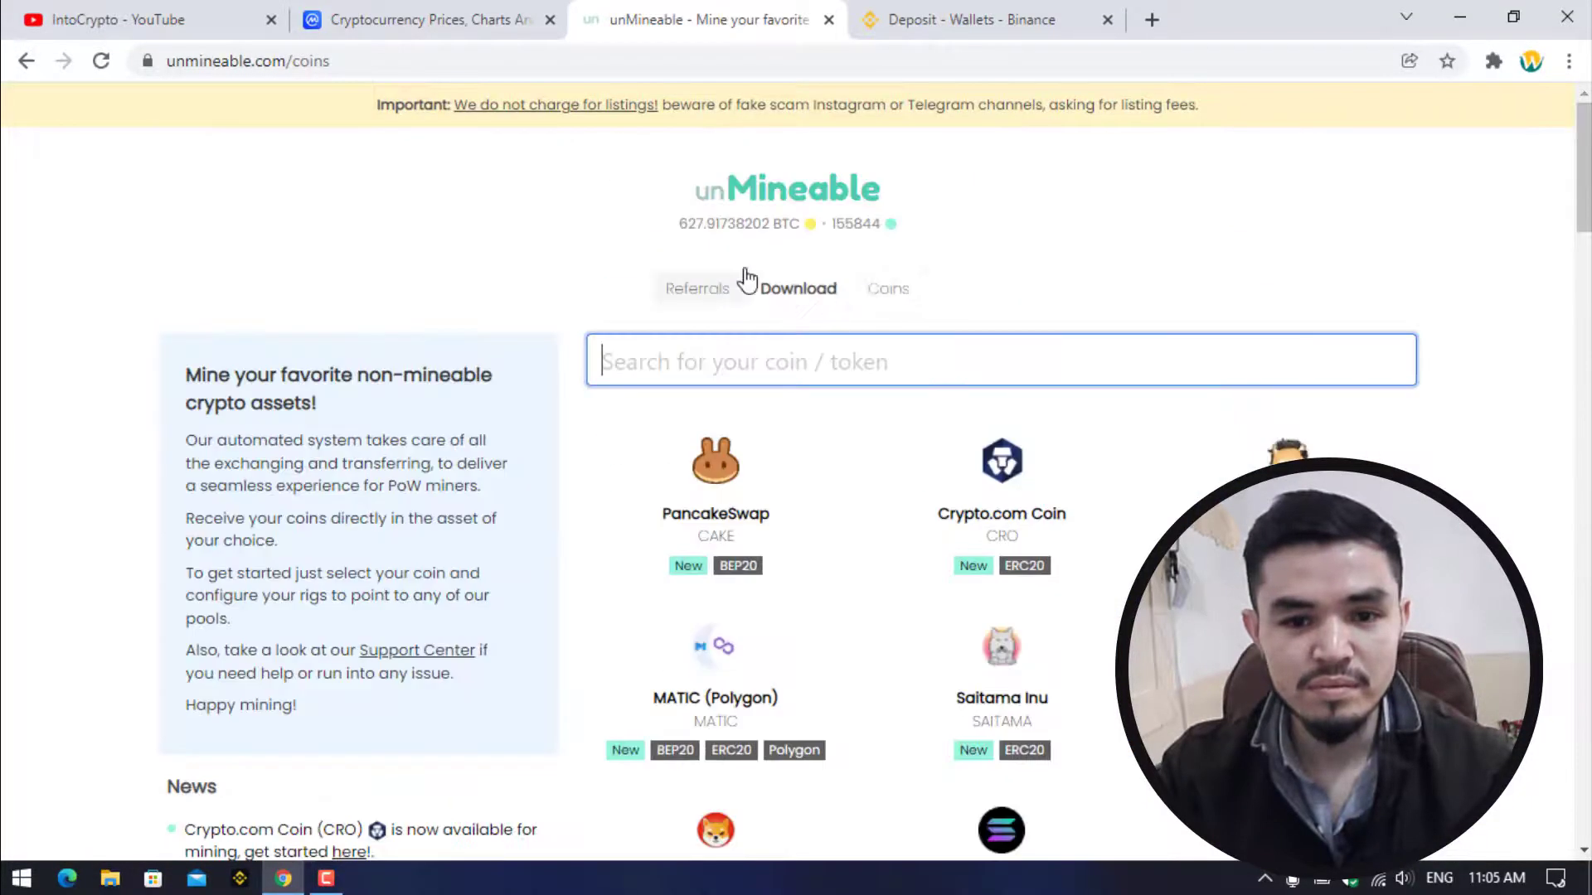
click(797, 288)
scroll(817, 286, down, 4)
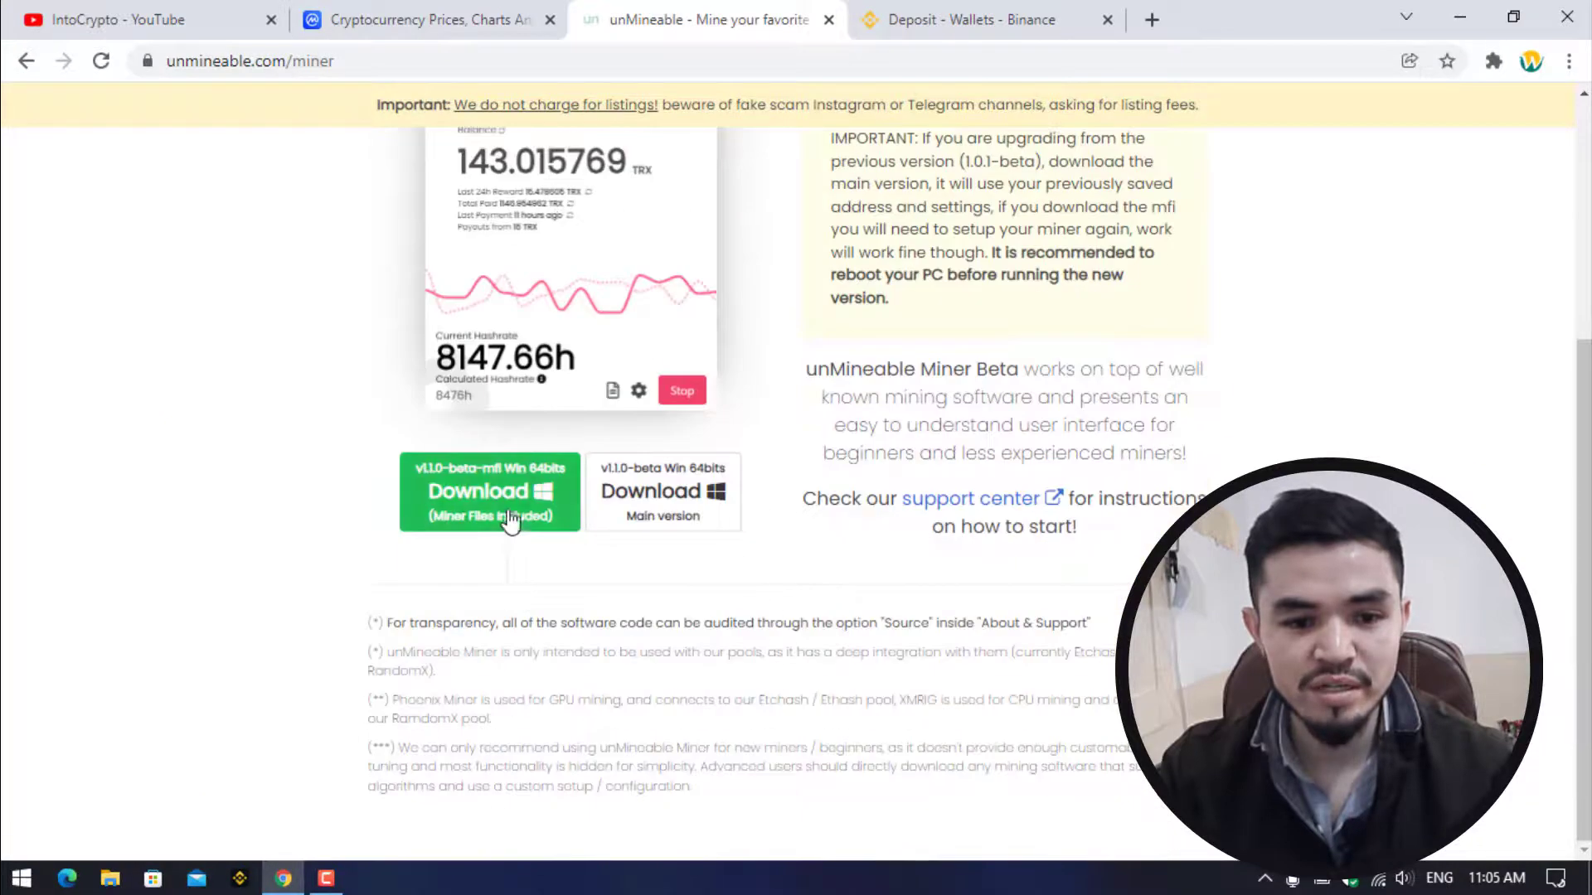
right_click(511, 522)
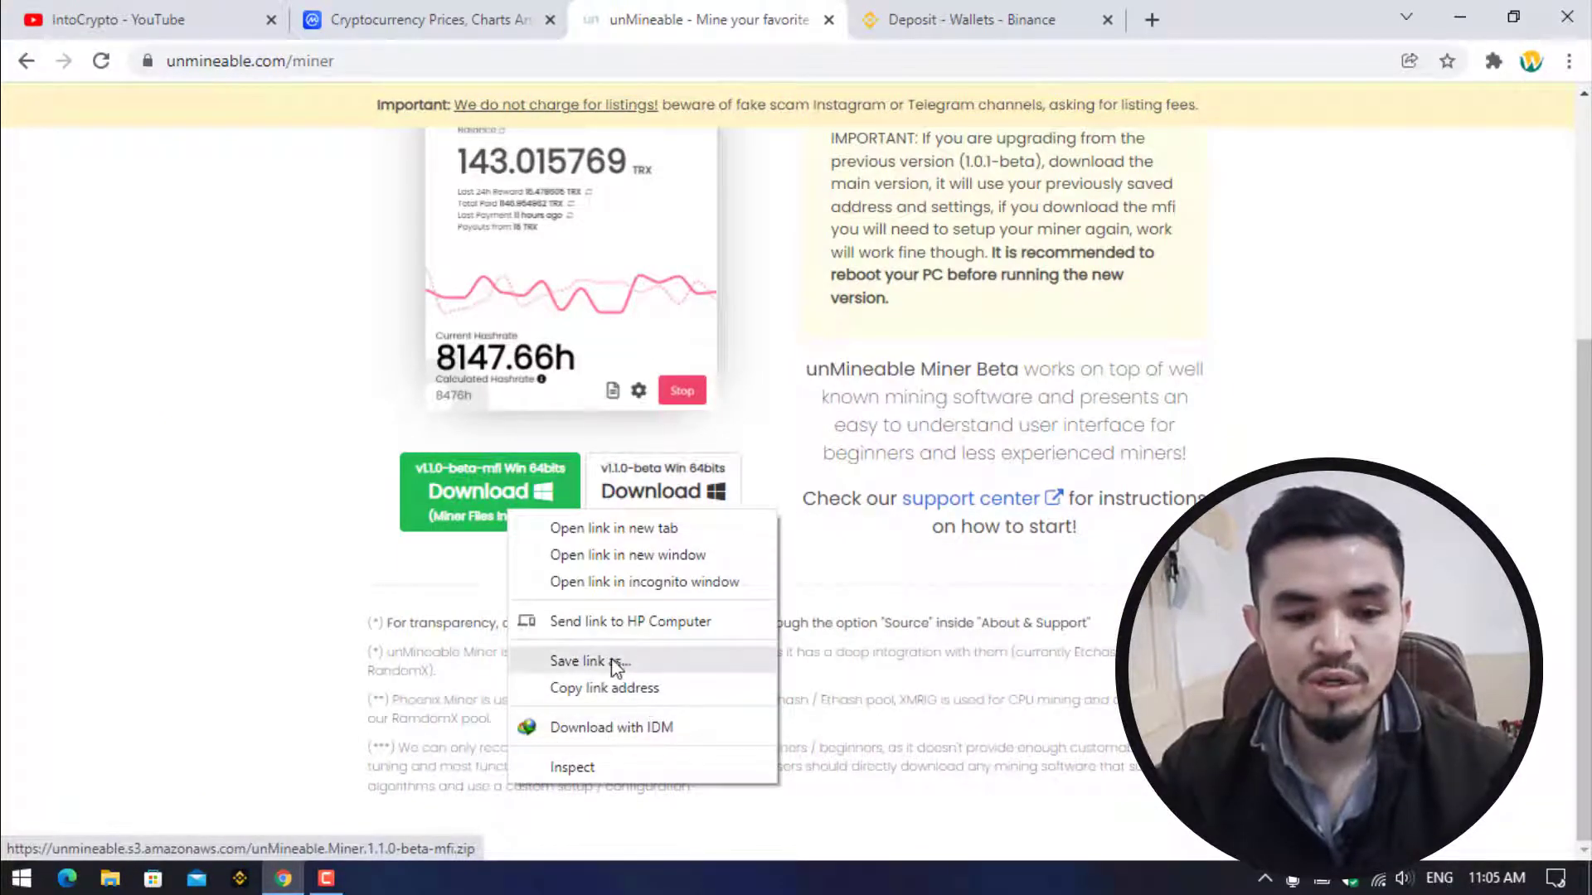
click(661, 727)
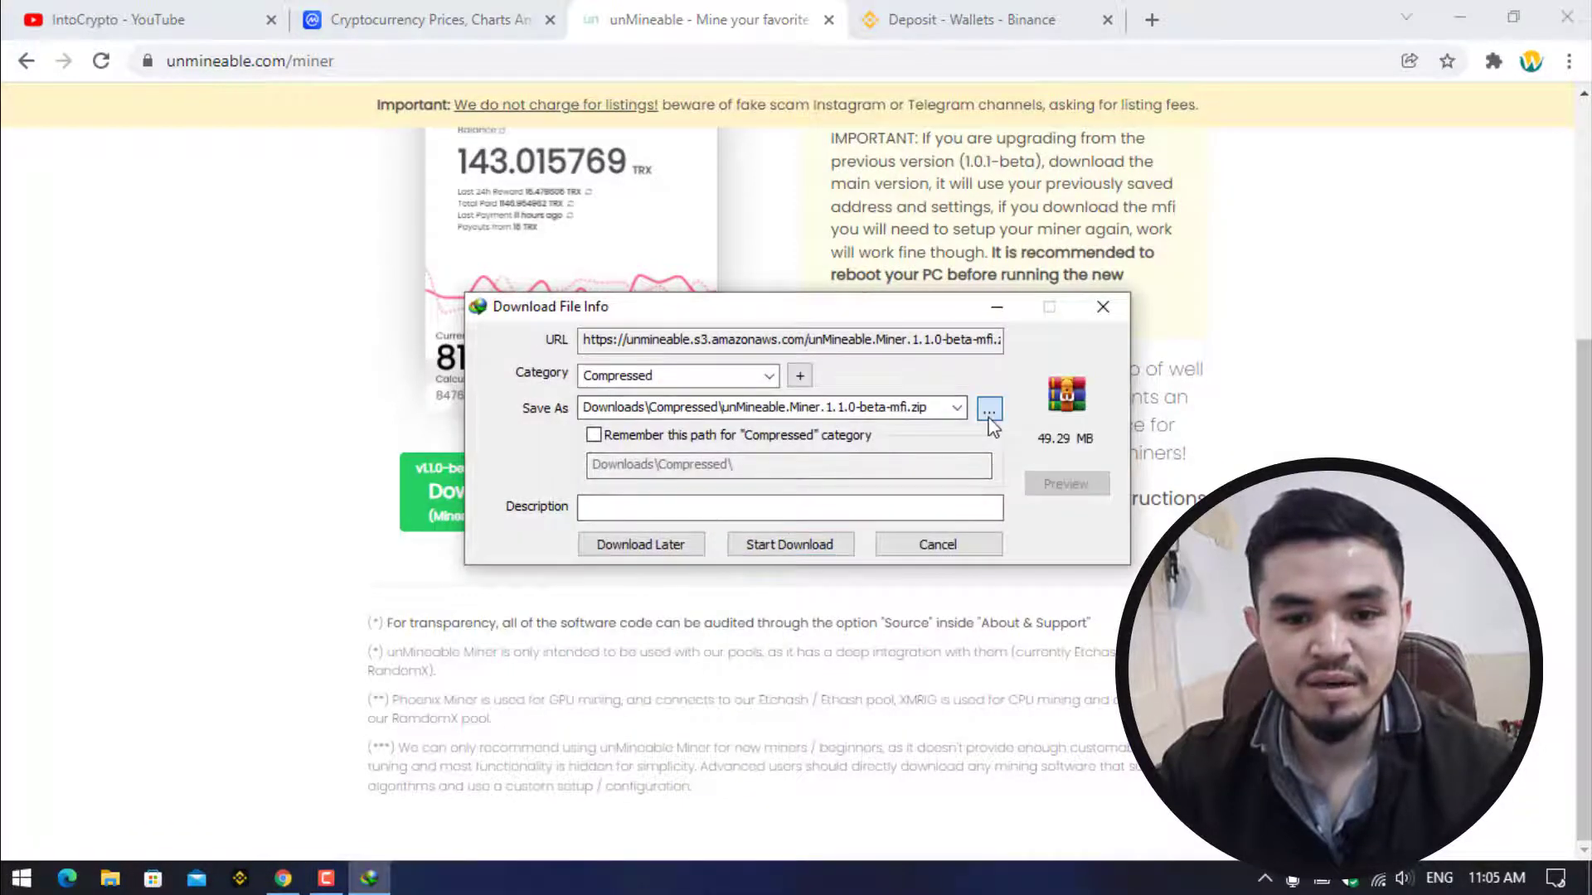
Save unMineable.Miner.1.1.0-beta-mfi.zip into Desktop\WRAPPED BTC and start the download
click(992, 415)
scroll(572, 383, up, 1)
click(510, 315)
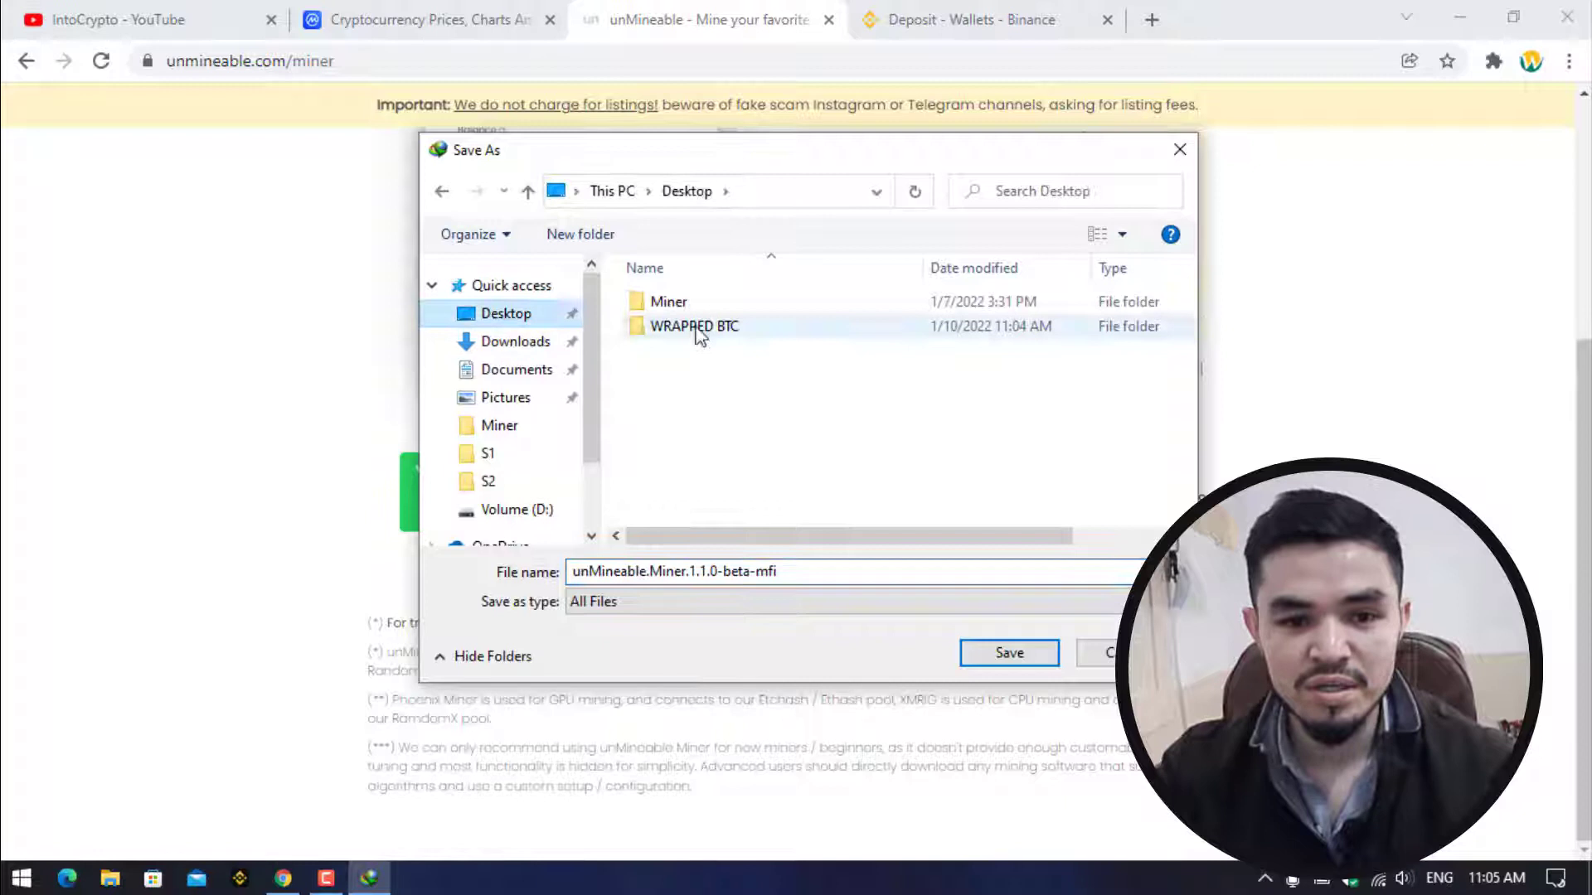
double_click(710, 328)
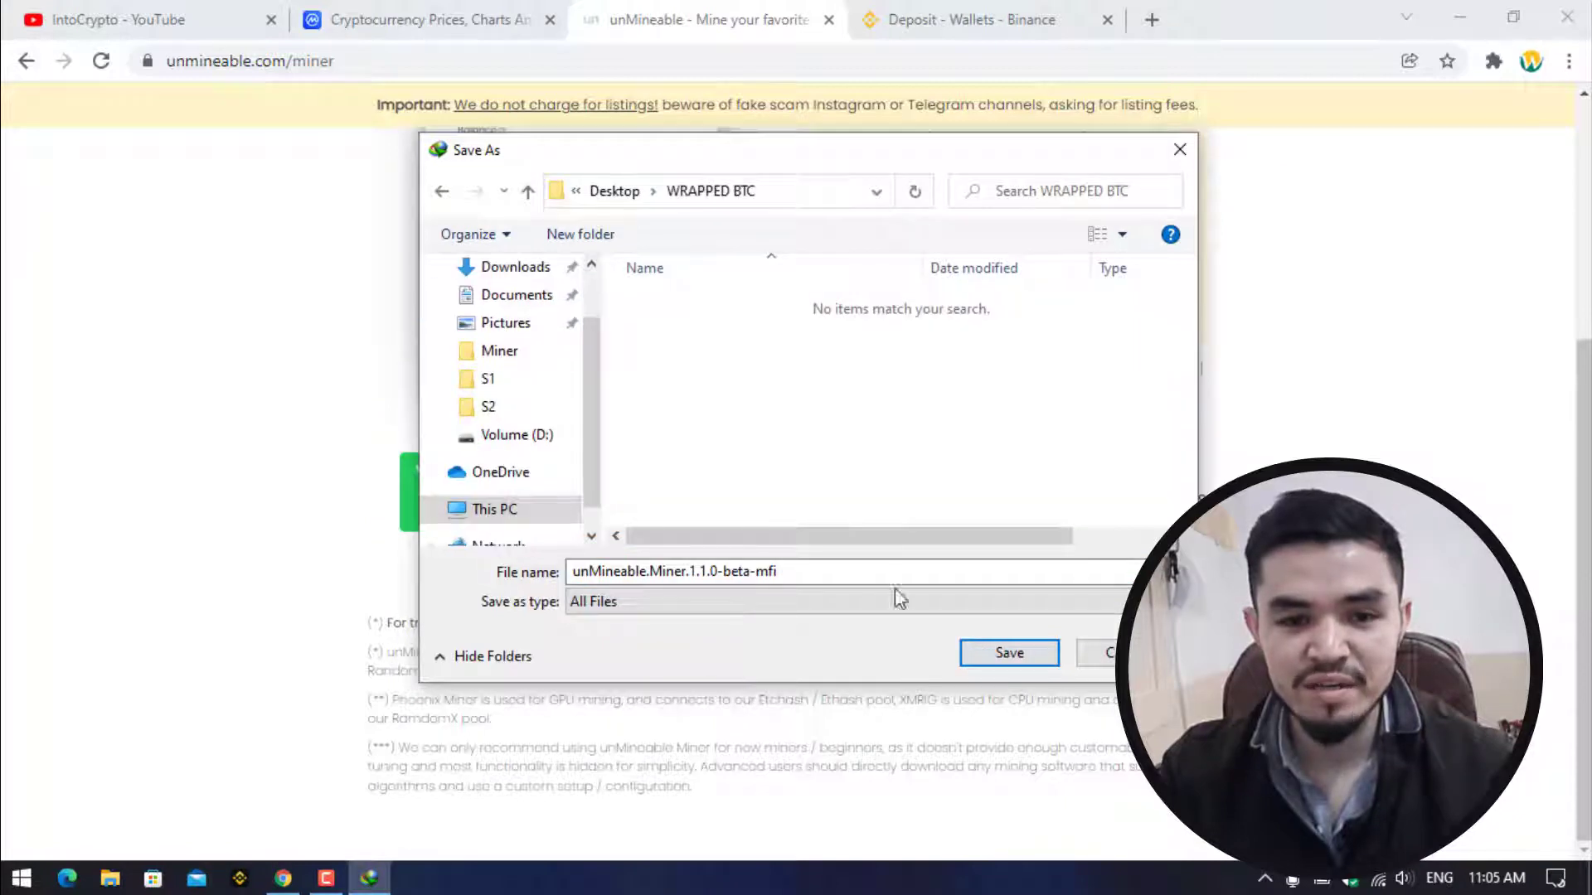
click(971, 654)
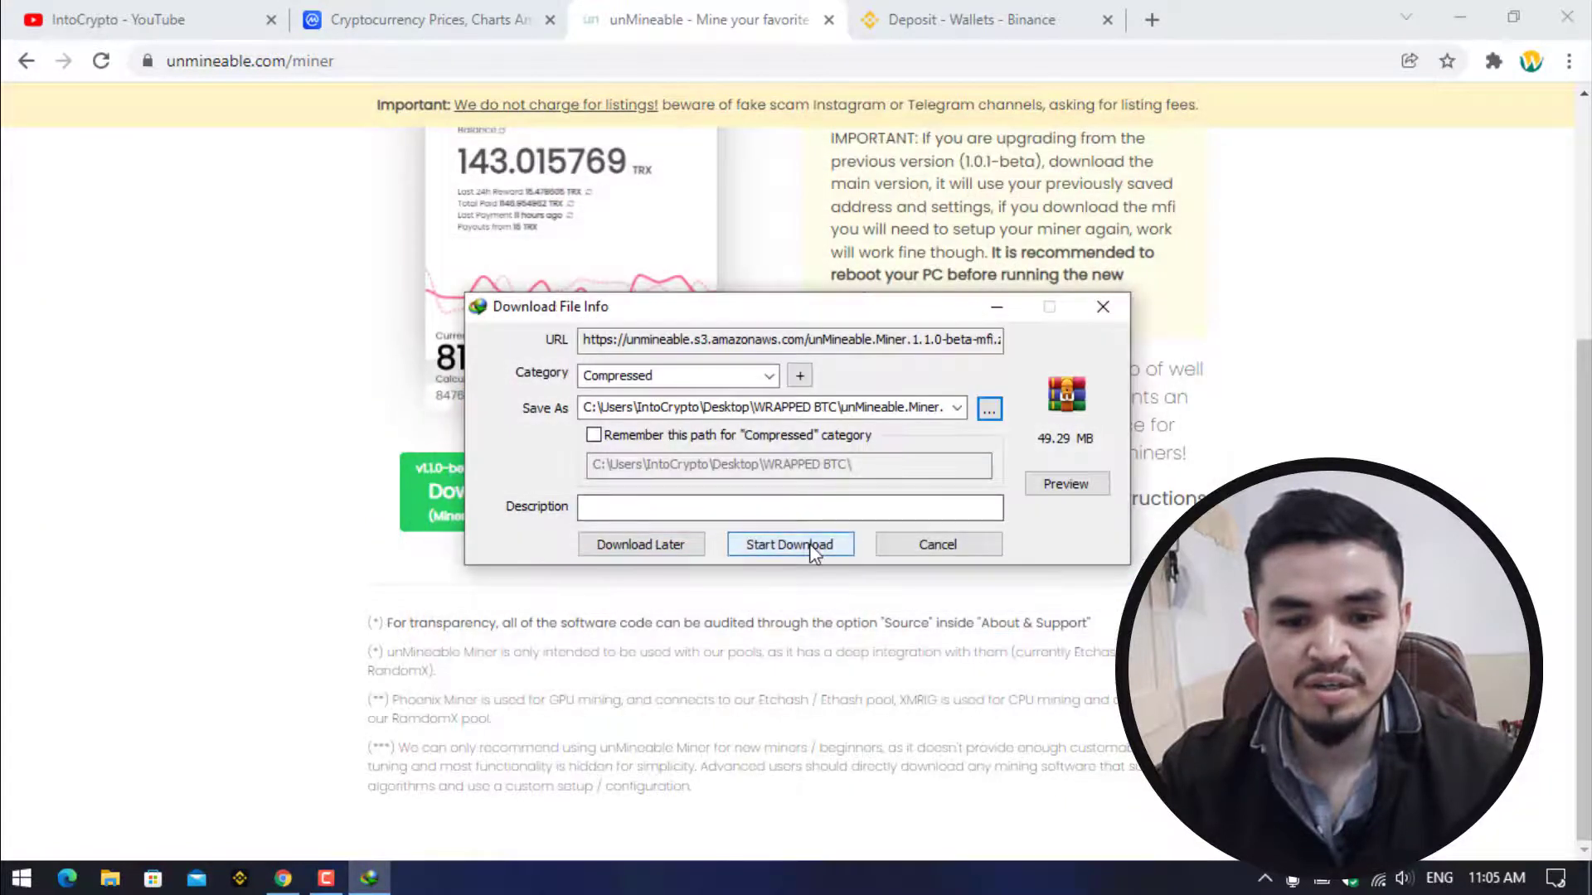
click(815, 546)
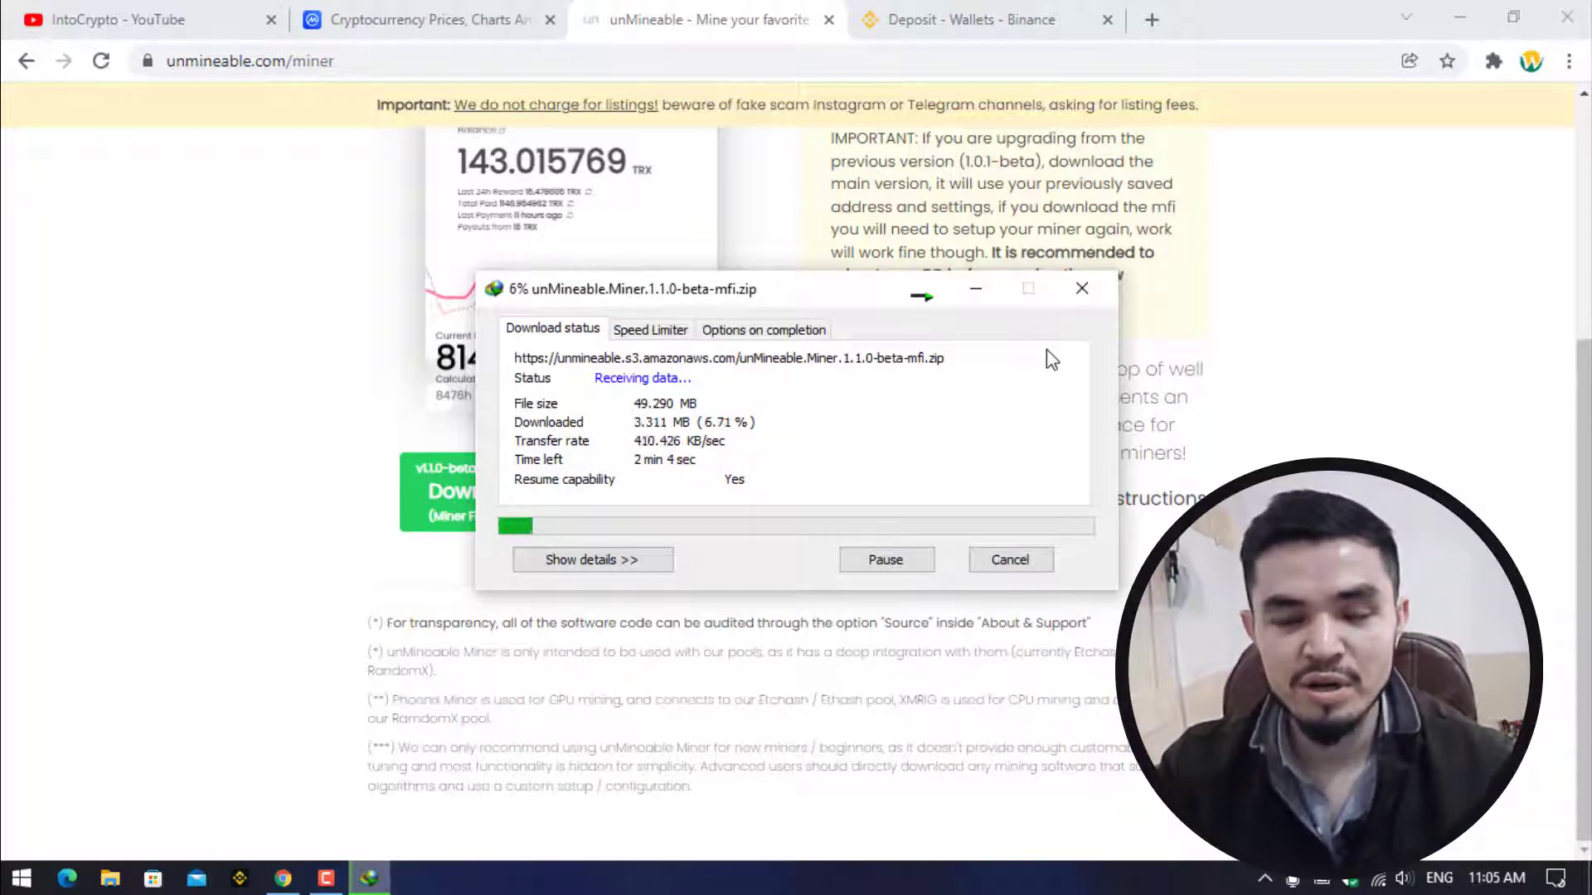
click(1082, 288)
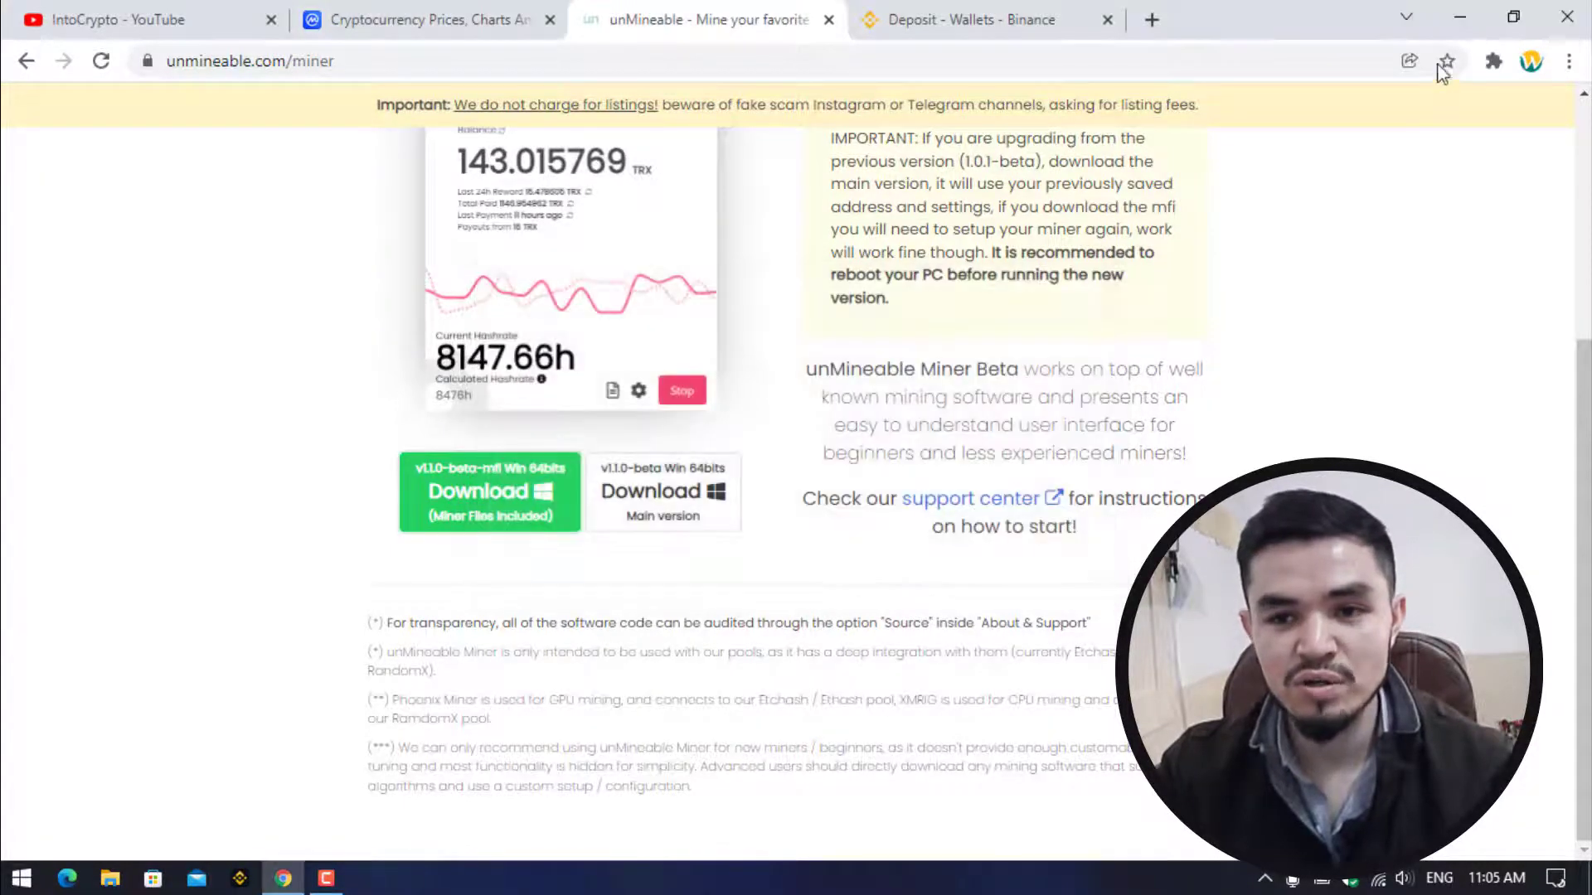
Copy the miner zip from the Miner folder and paste it into WRAPPED BTC
click(1462, 25)
double_click(49, 46)
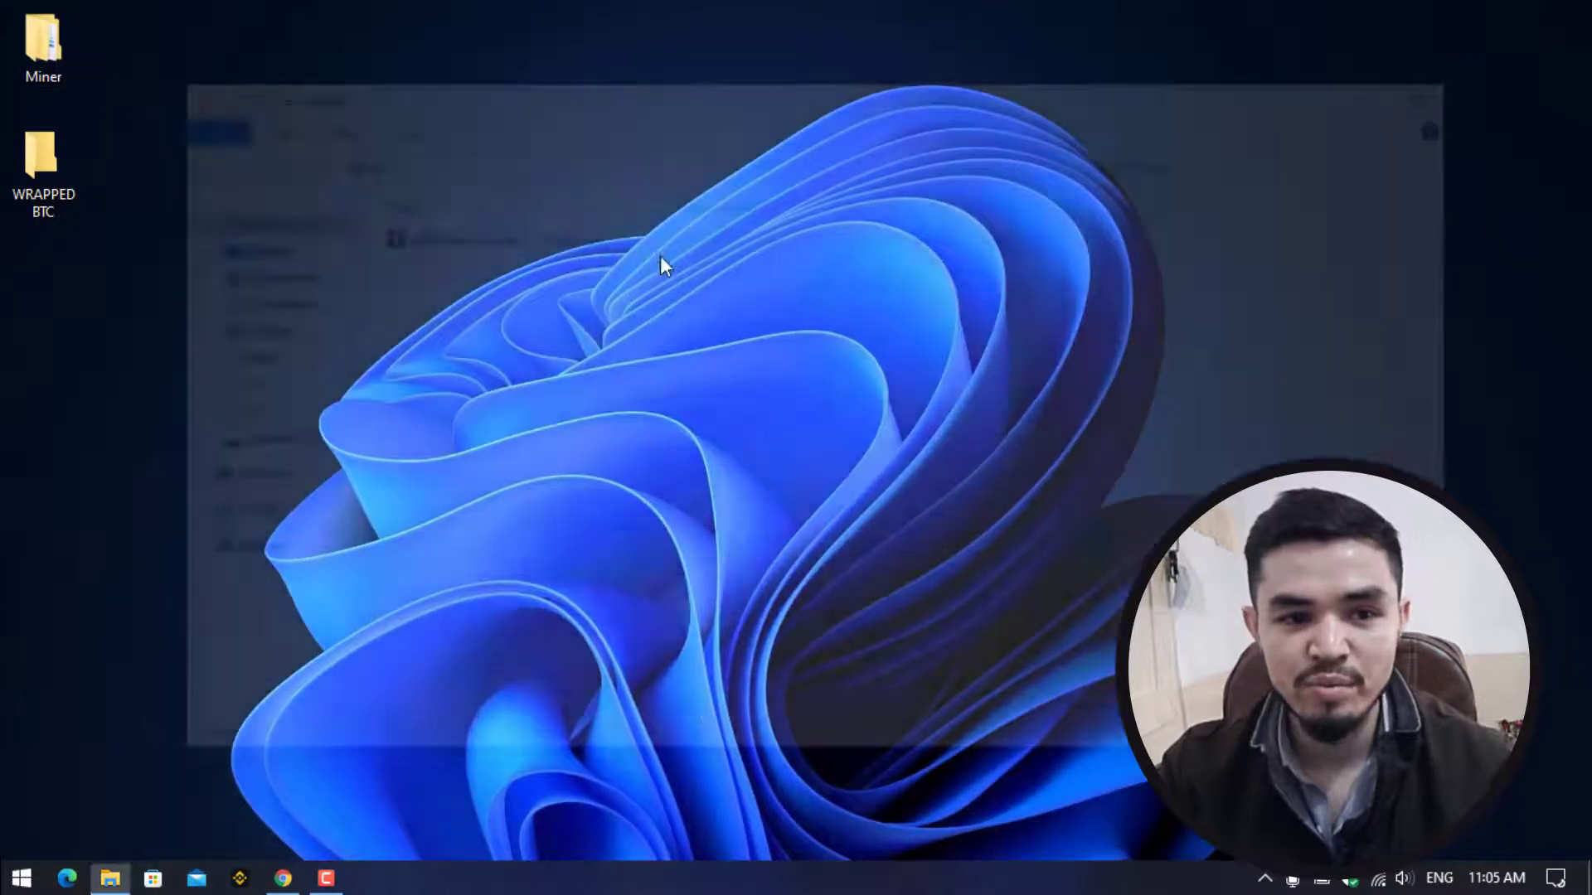
right_click(635, 243)
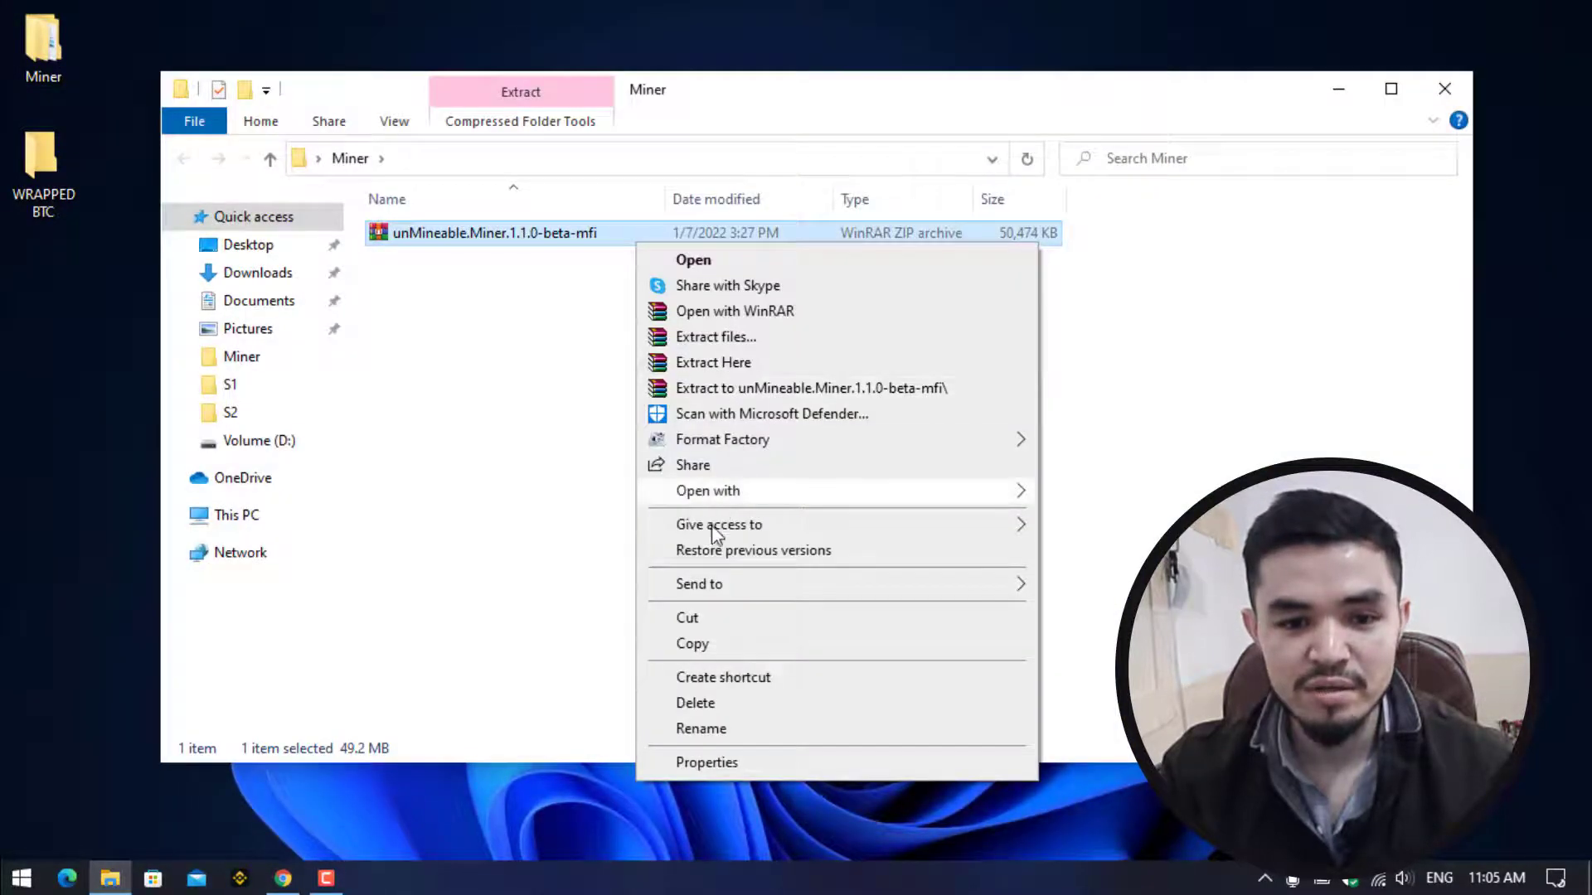
click(694, 644)
click(1444, 89)
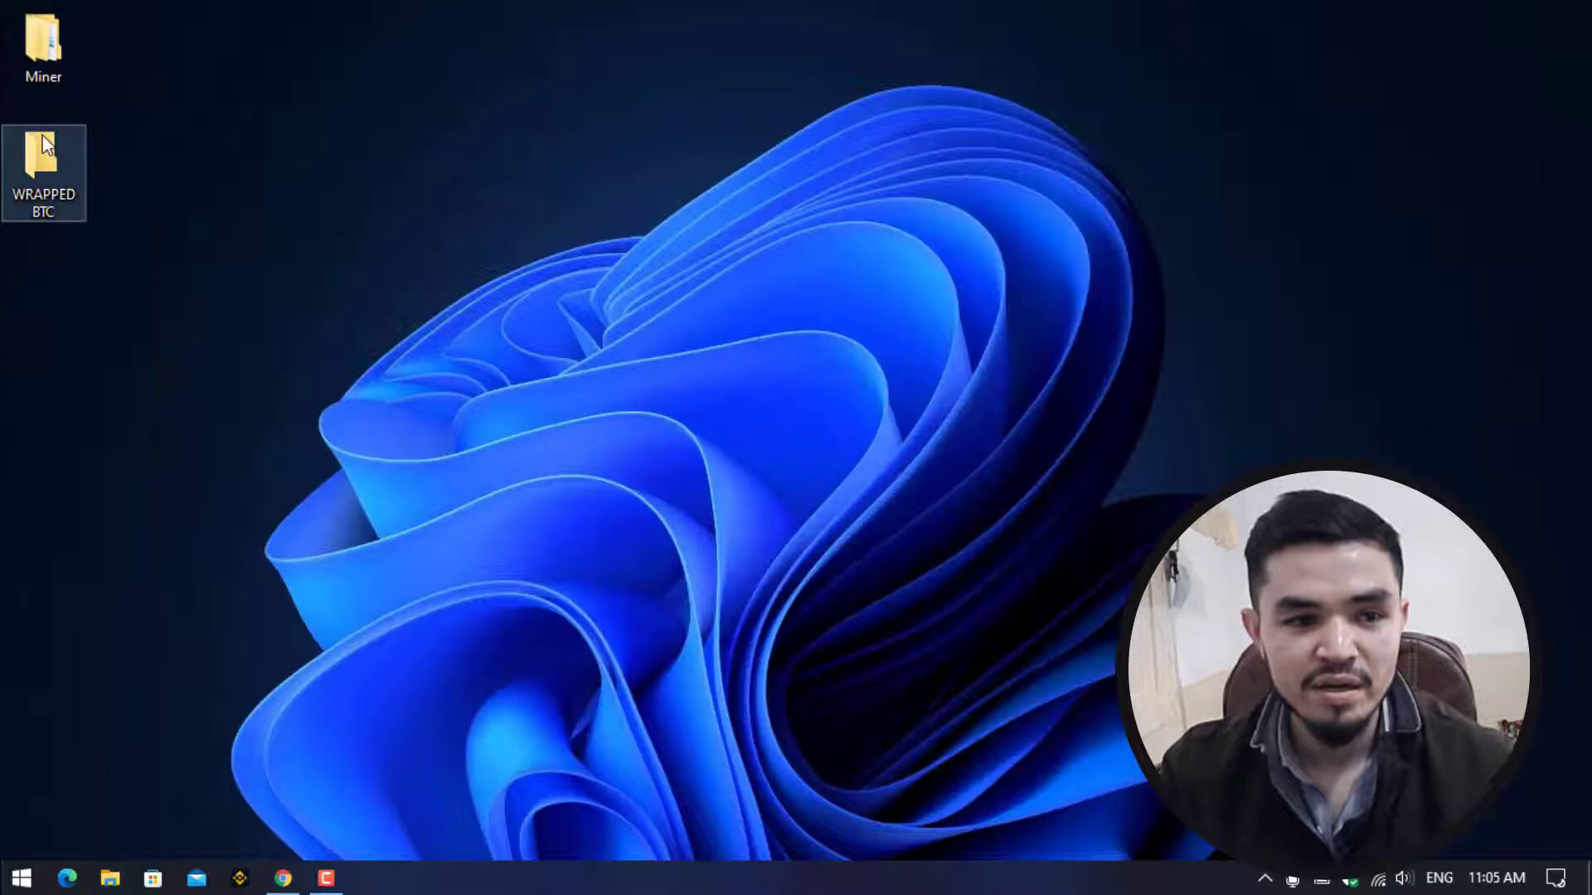
double_click(42, 158)
right_click(648, 355)
click(705, 551)
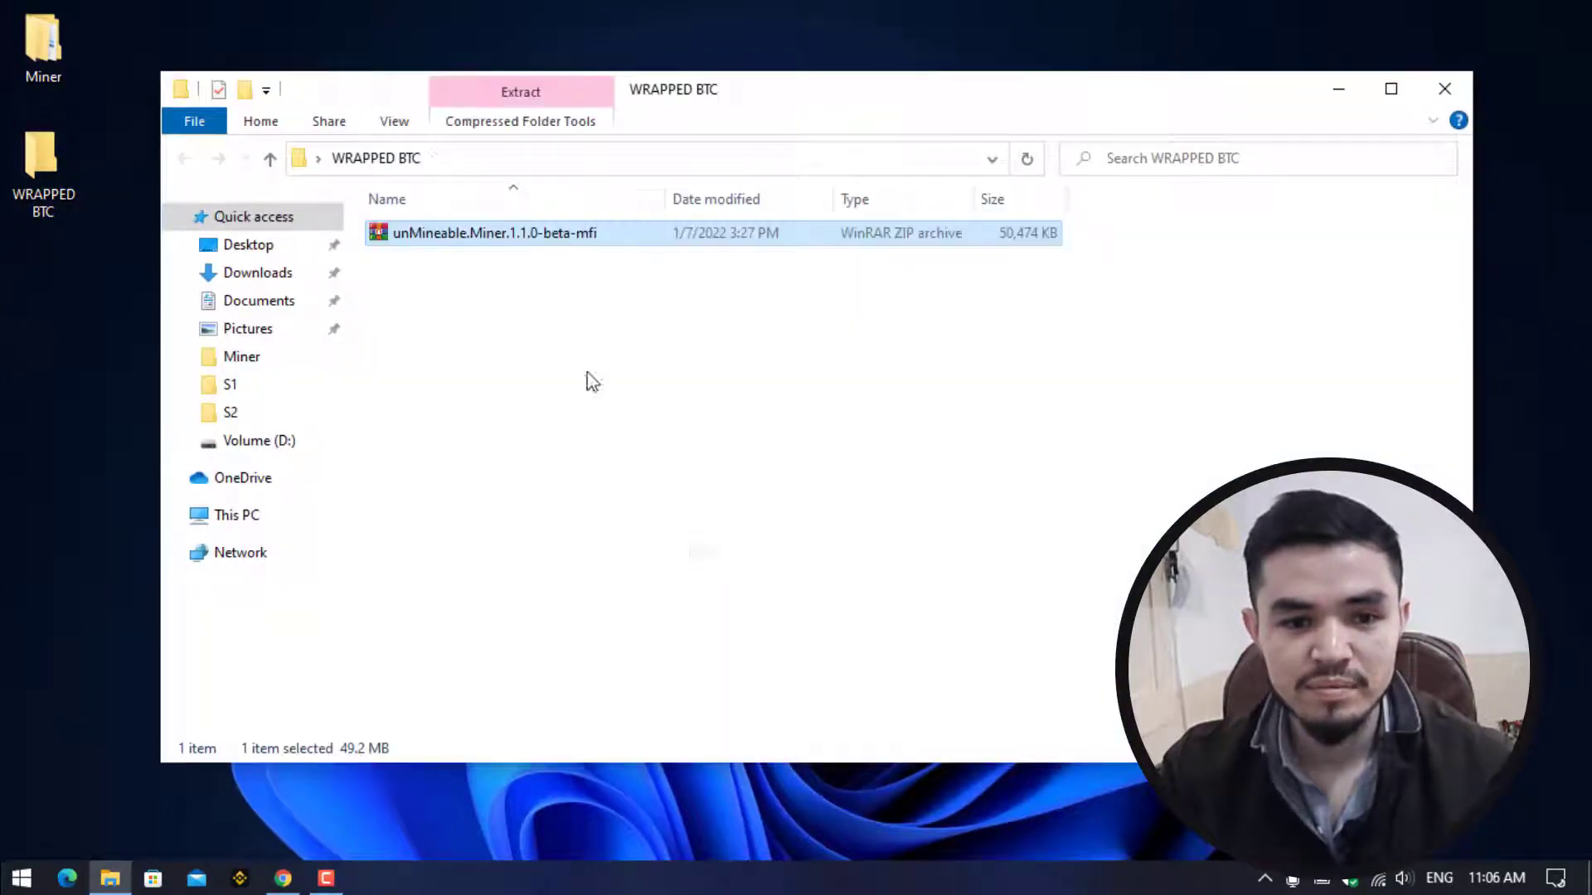
Extract the zip in WRAPPED BTC and launch unMineable Miner 1.1.0-beta-mfi
right_click(514, 231)
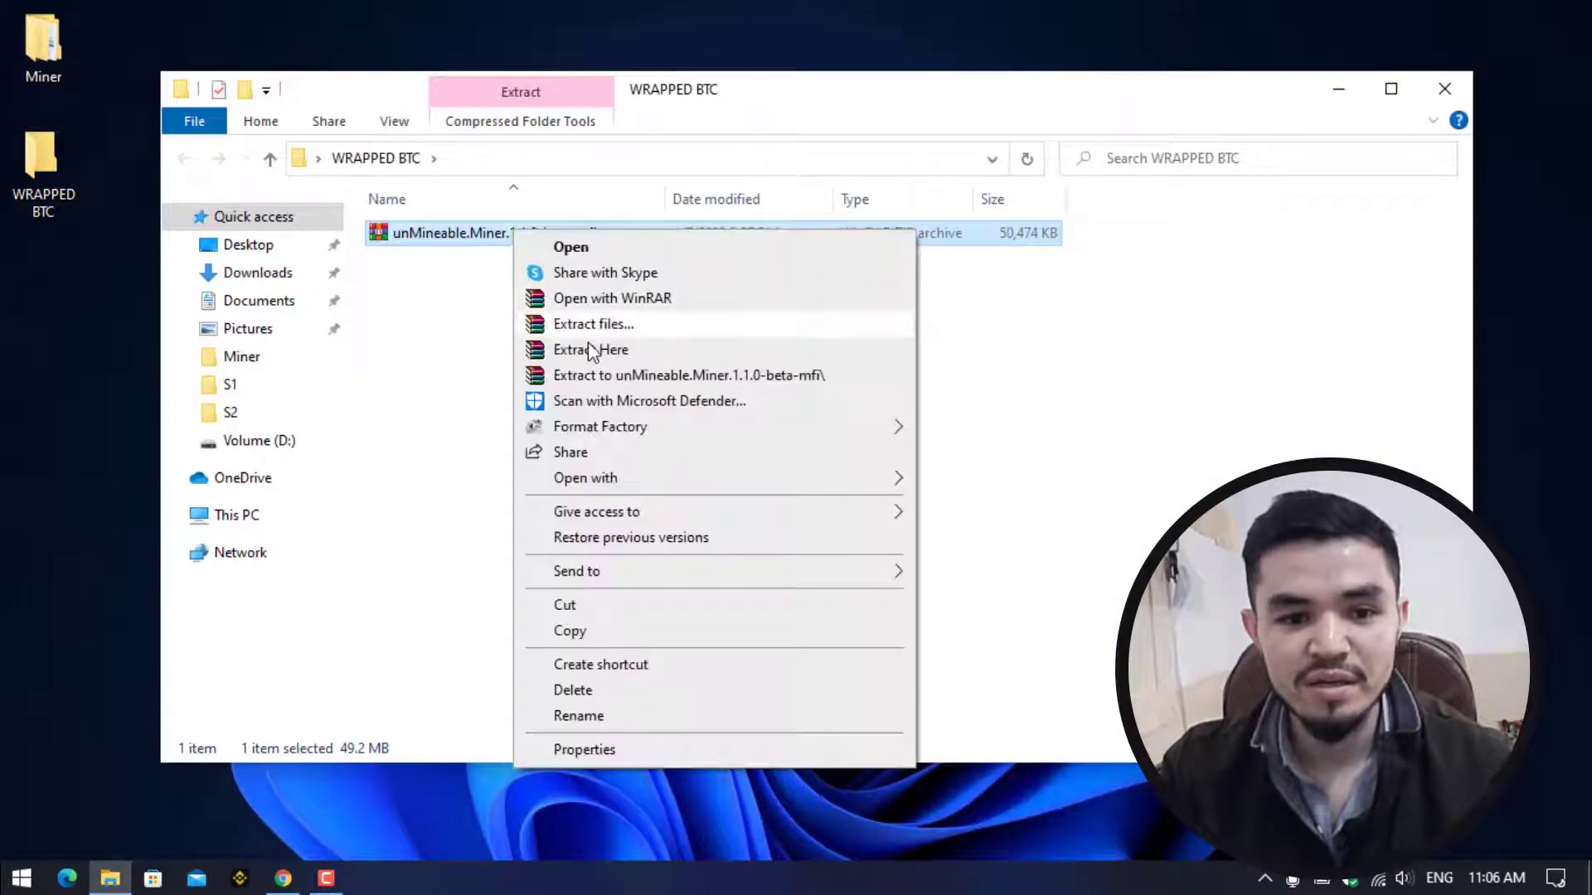
click(591, 350)
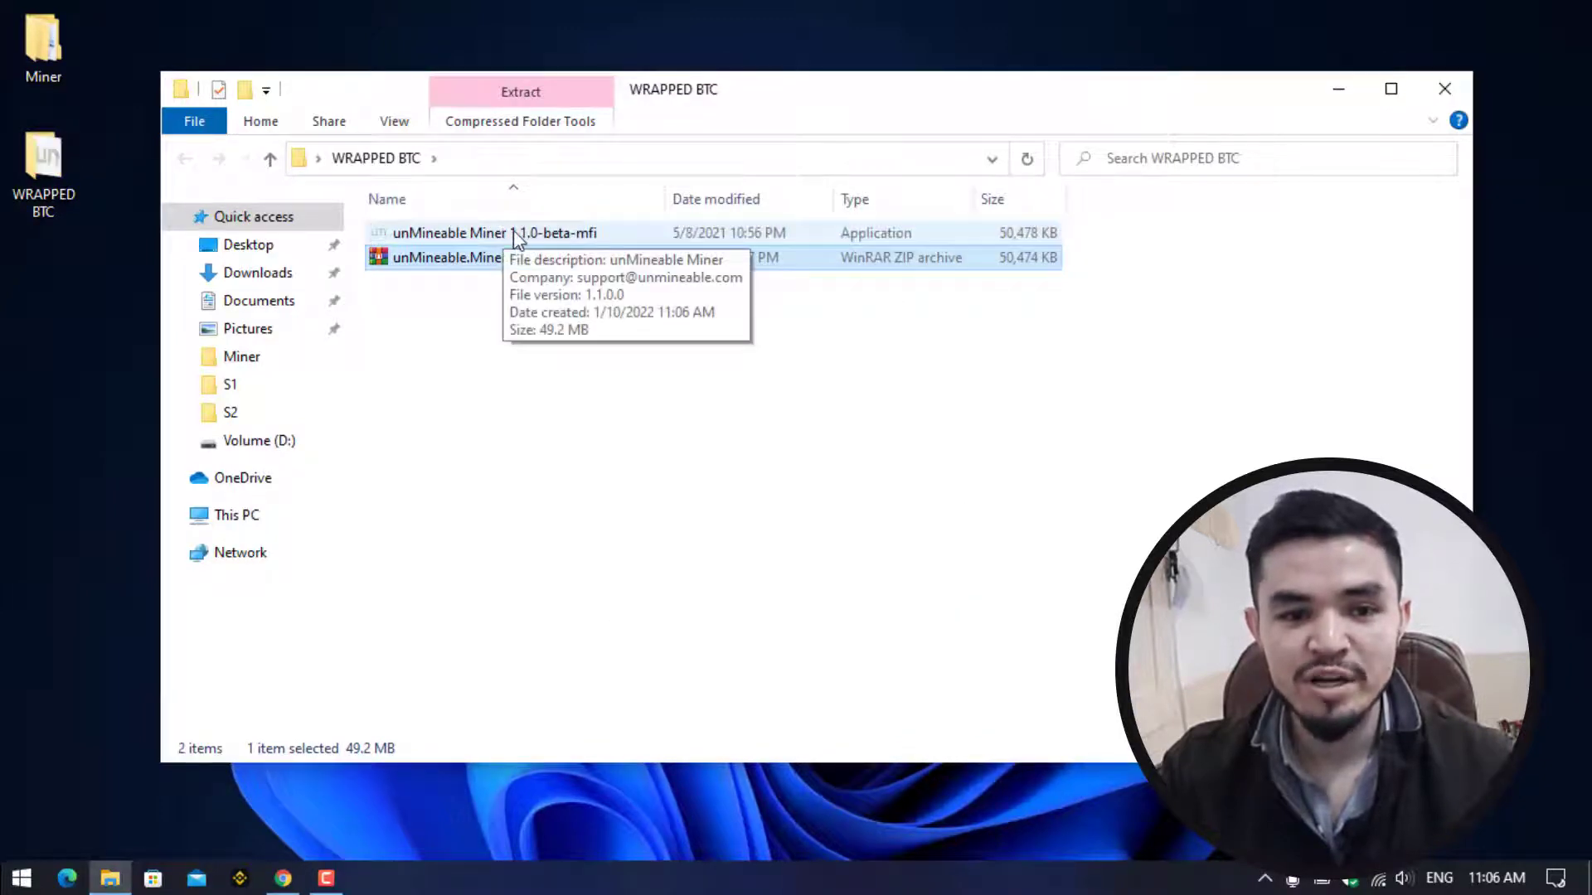
double_click(516, 235)
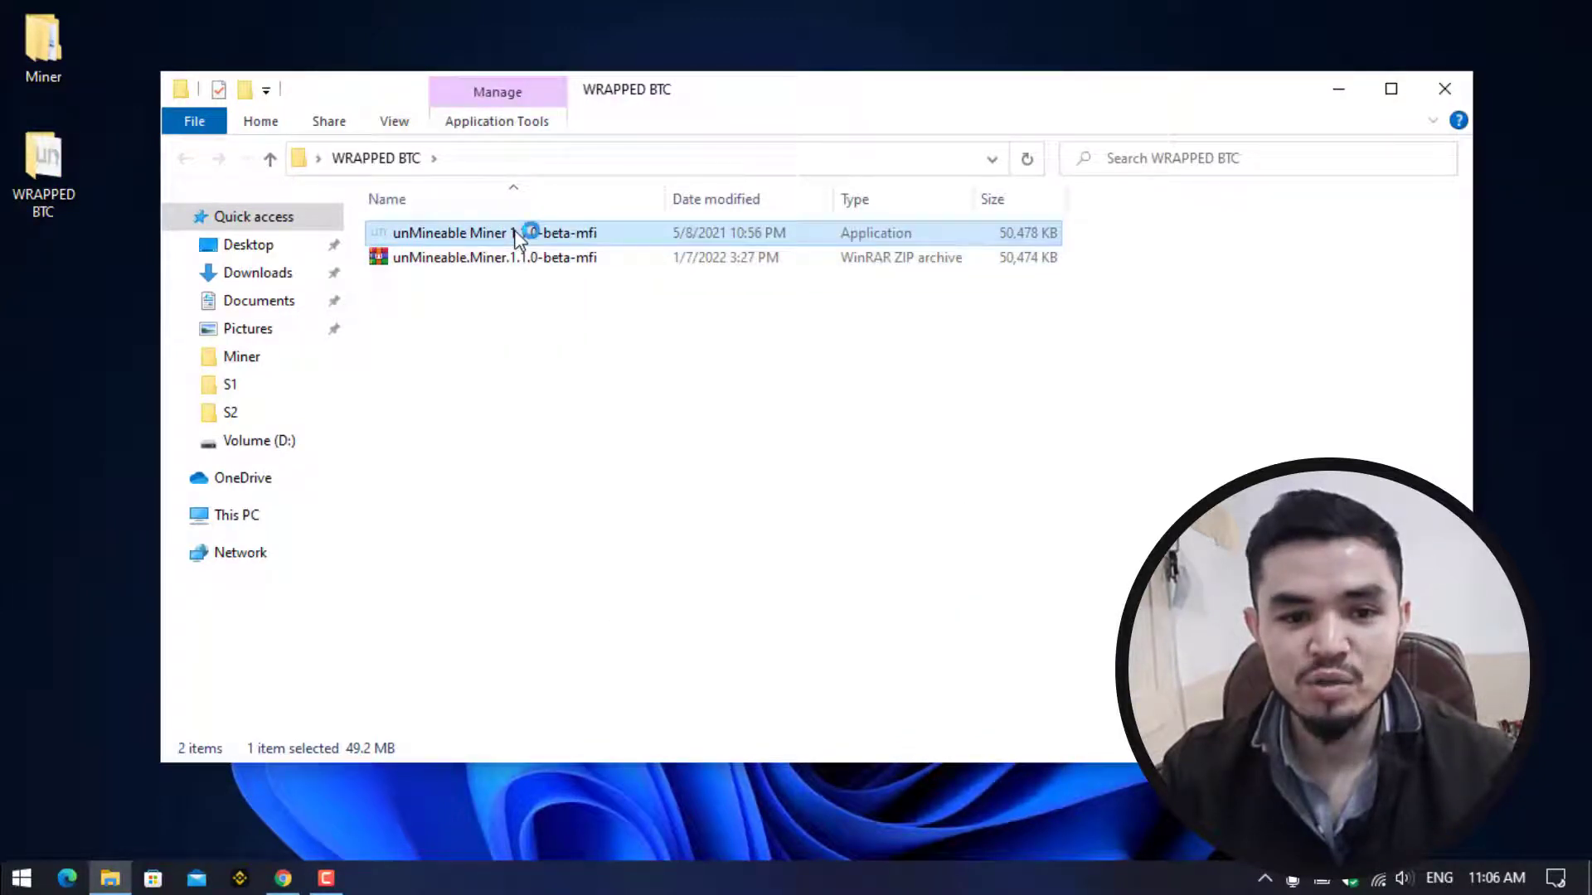
Continue past the welcome screen with CPU kept as the mining hardware
click(1338, 89)
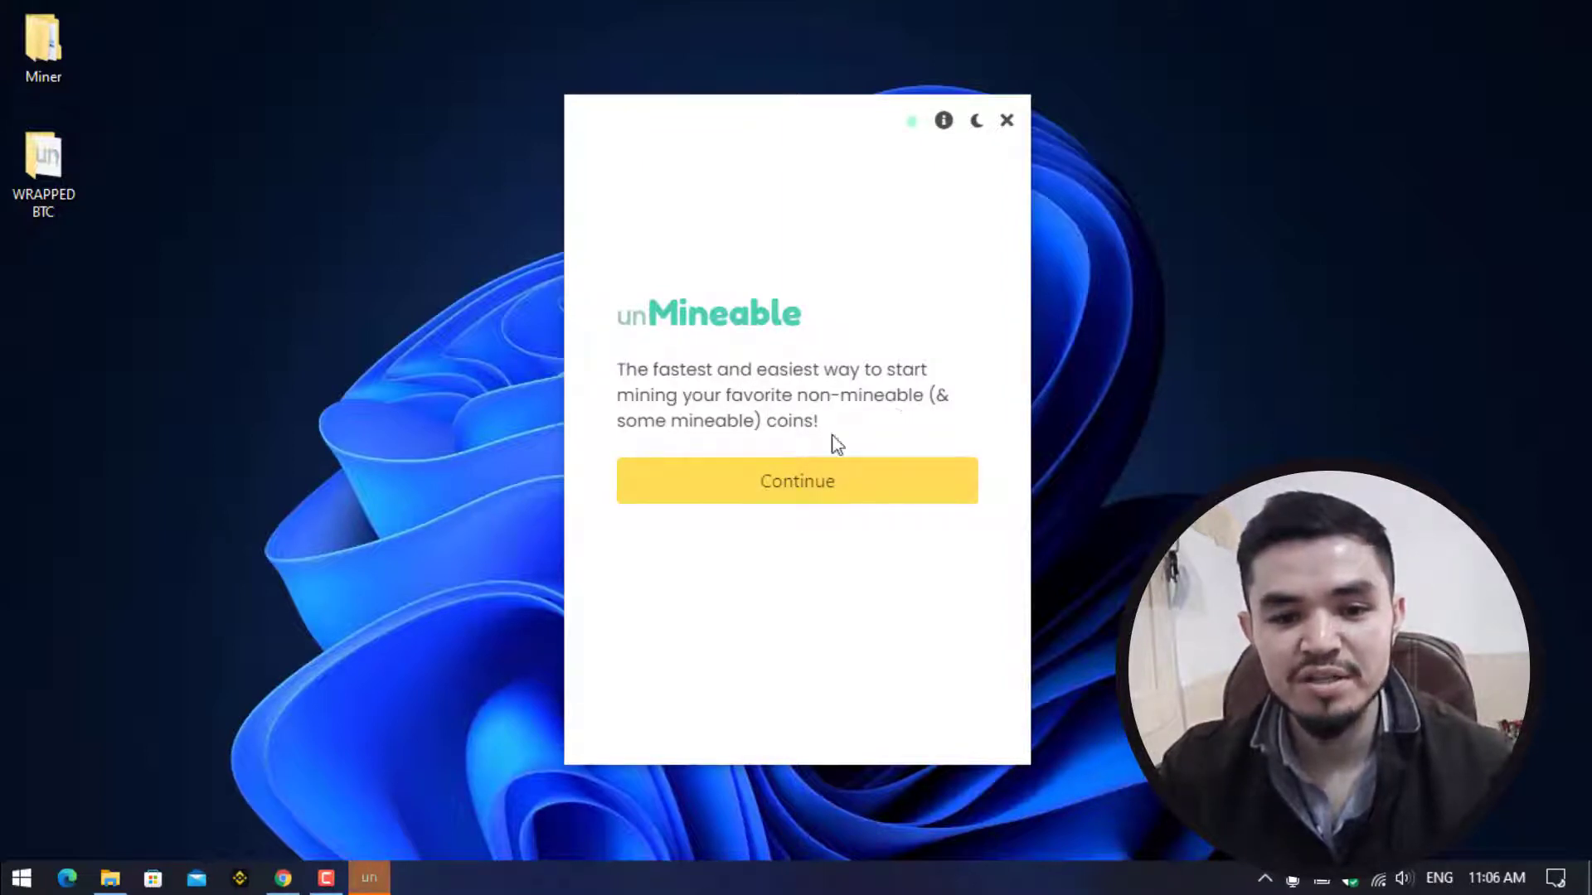
click(814, 495)
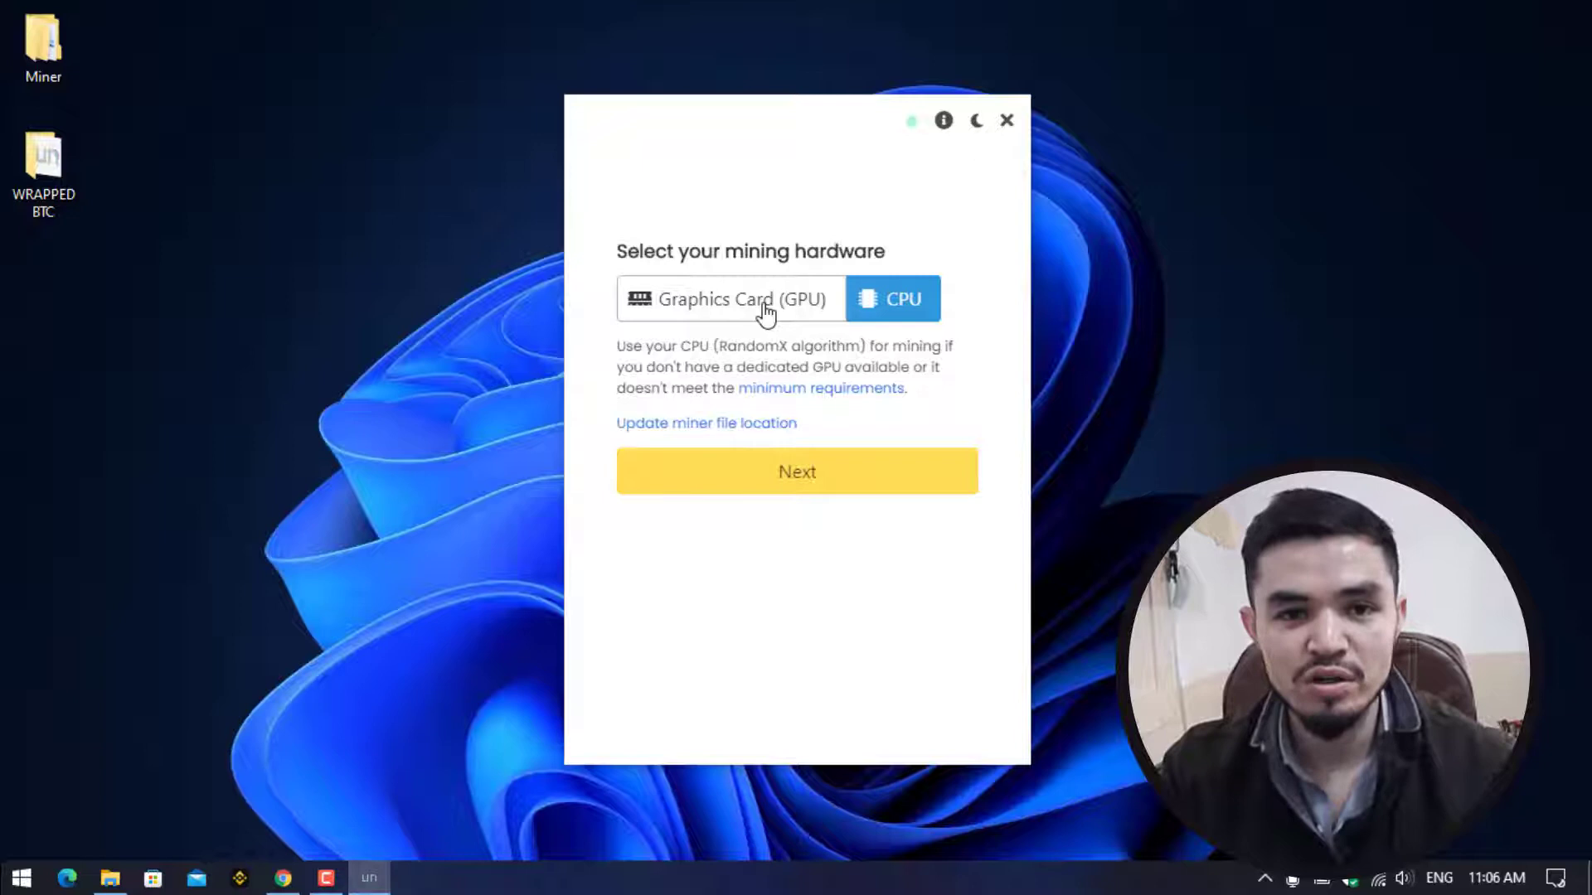
click(849, 491)
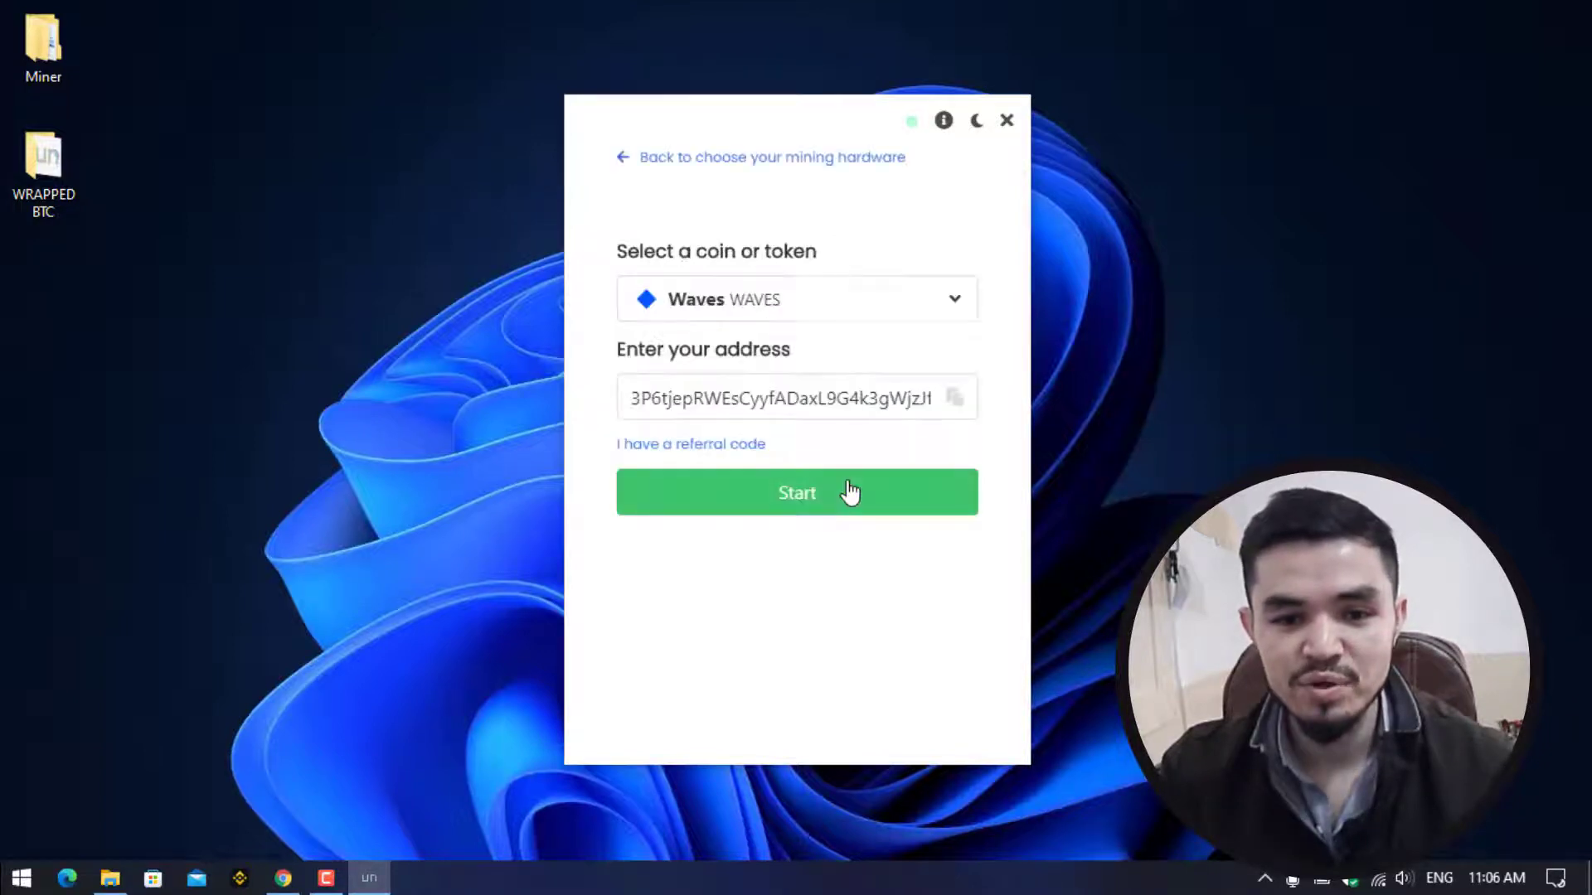
Pick Wrapped Bitcoin WBTC from the coin list and delete the prefilled Waves address
click(755, 300)
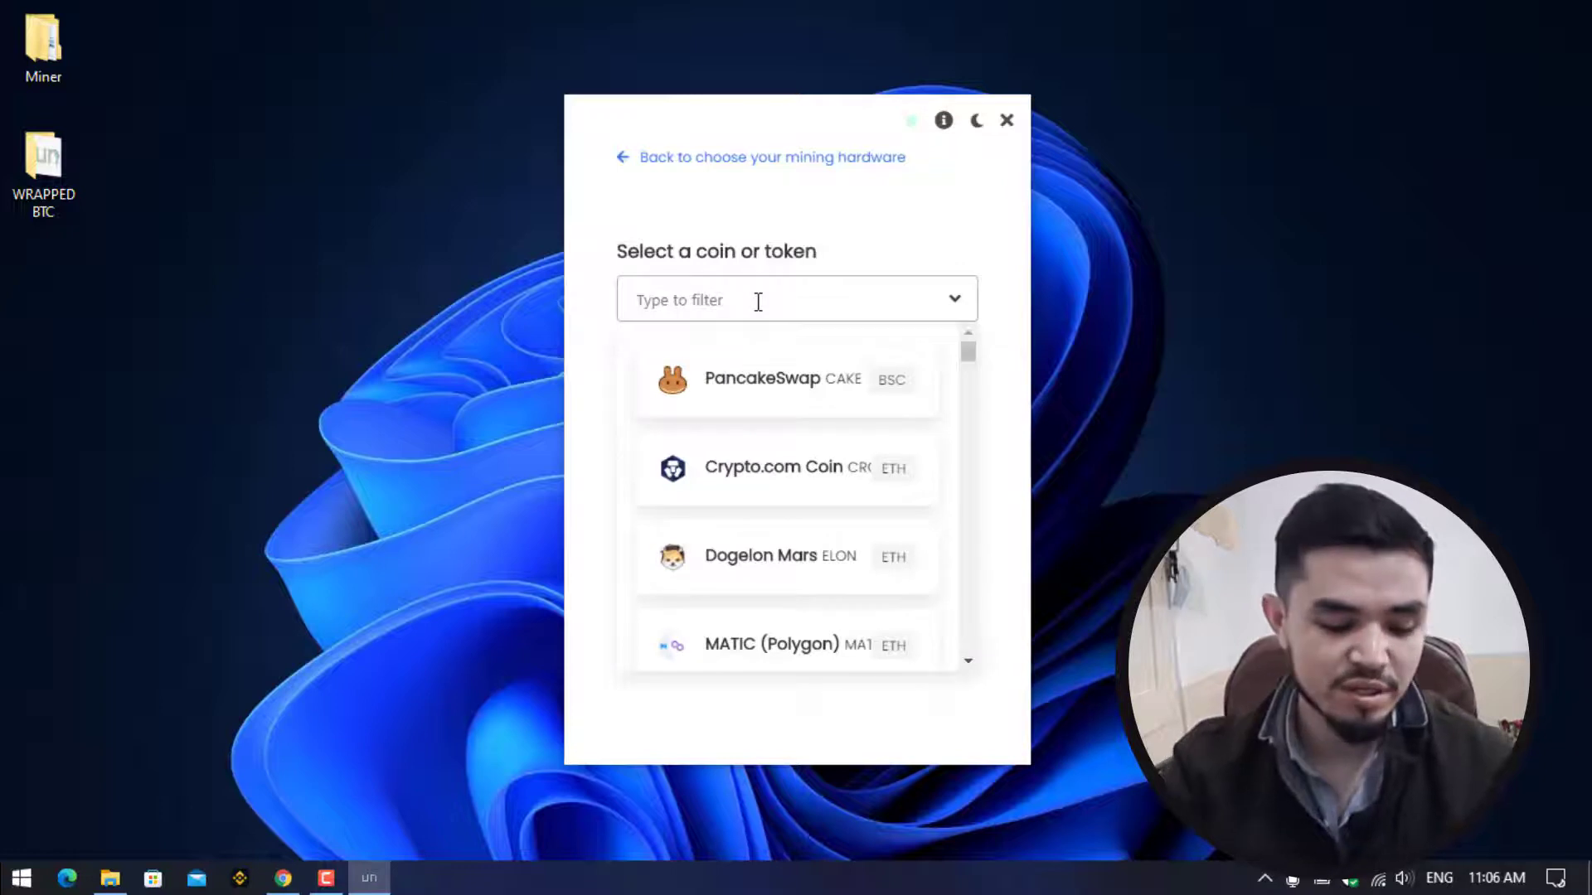
text(wr)
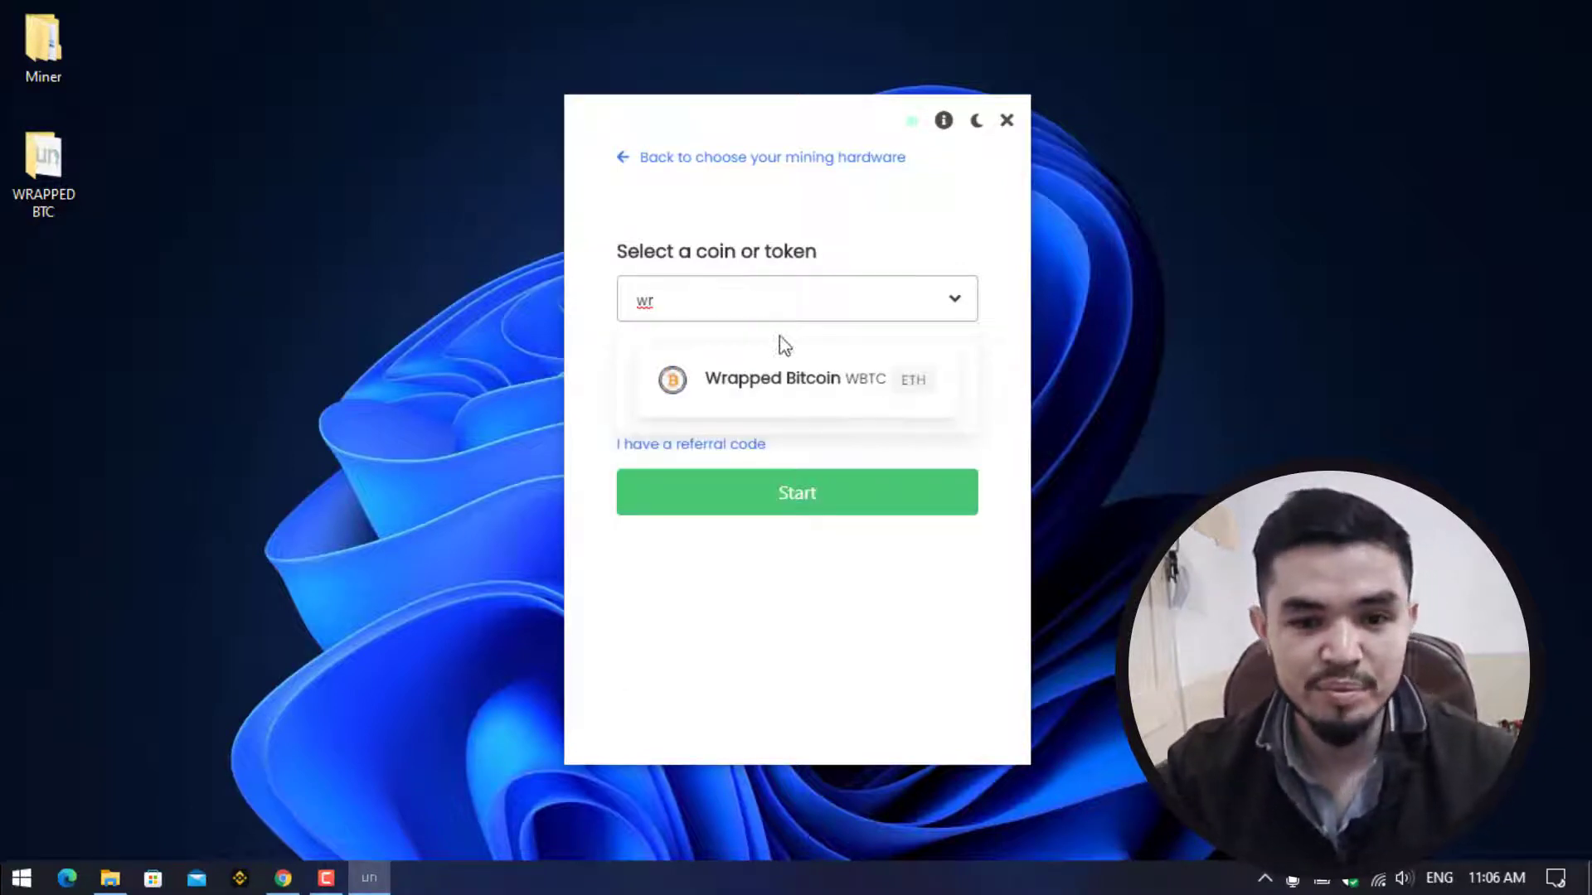
click(895, 392)
double_click(861, 396)
key(BackSpace)
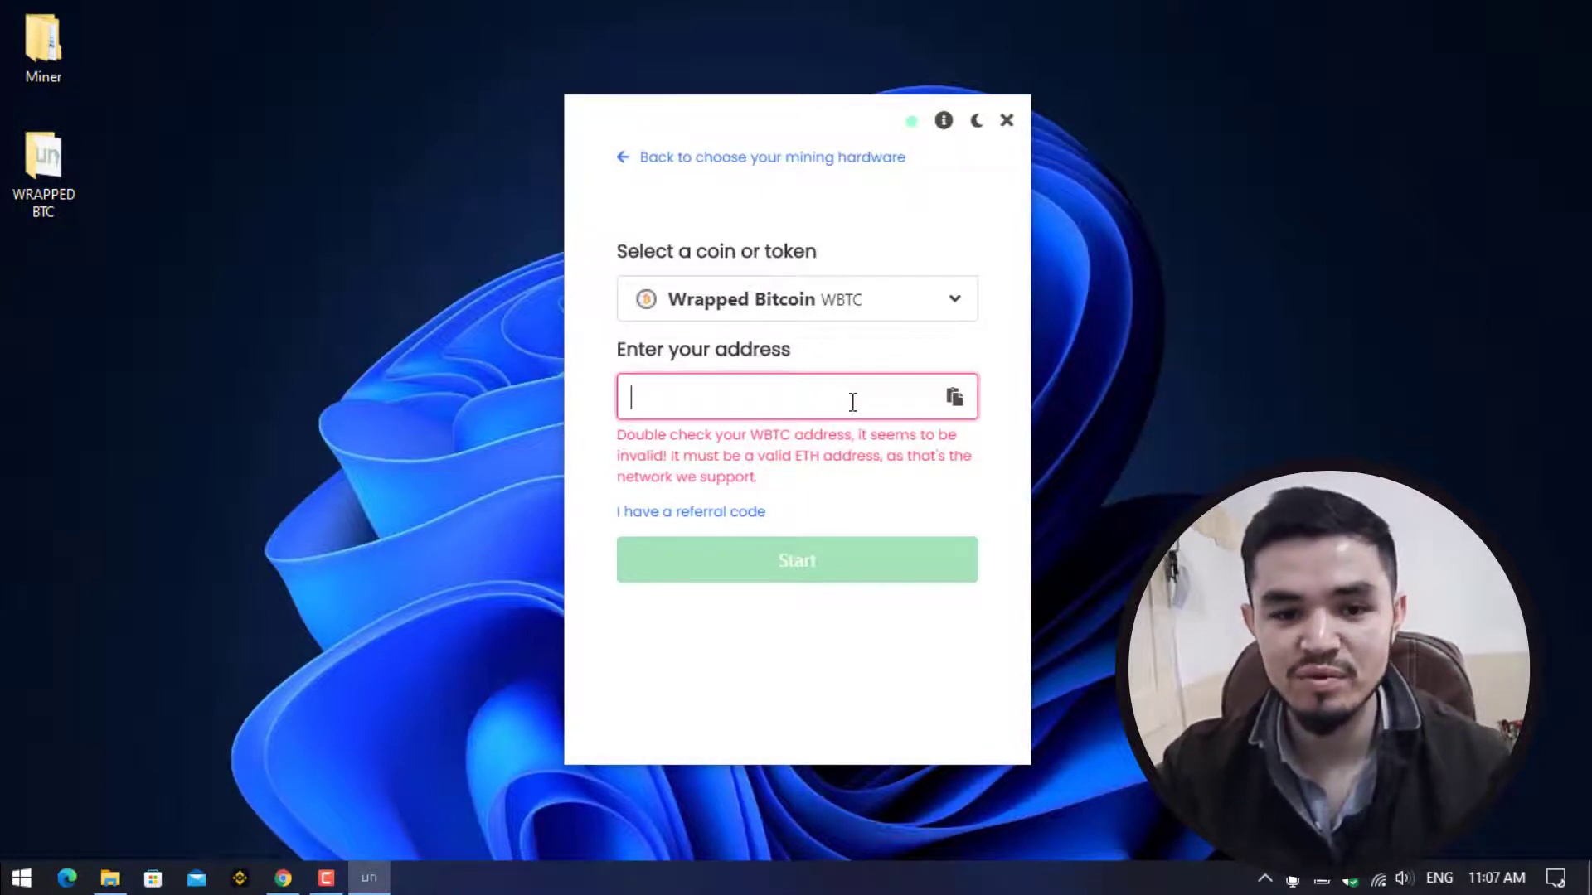
Copy the WBTC Ethereum (ERC20) deposit address from the Binance Deposit page
click(278, 881)
click(898, 17)
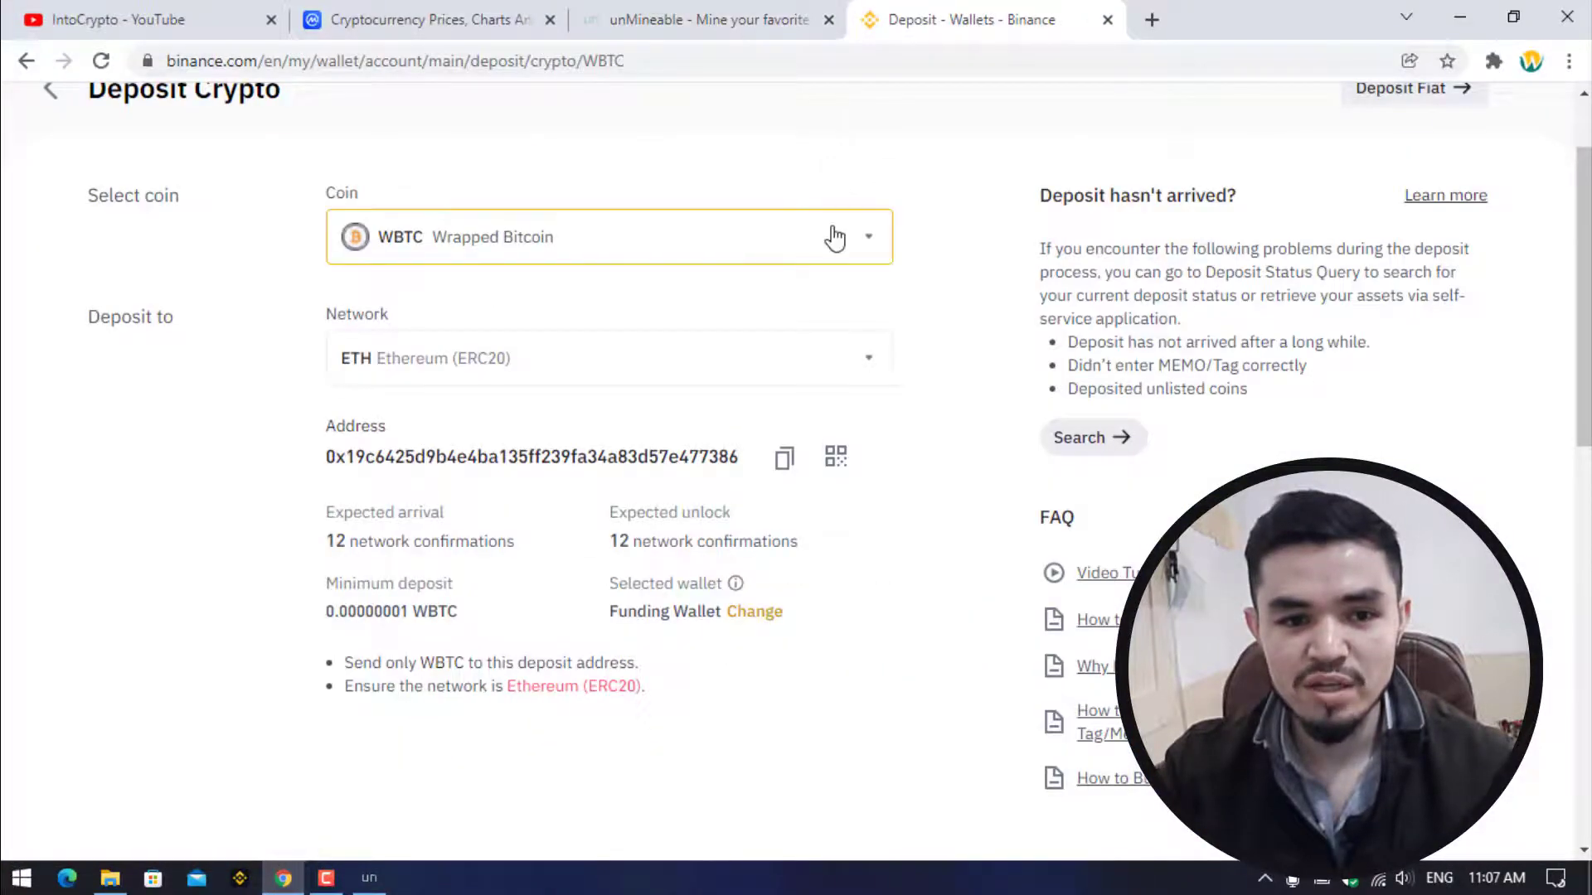
scroll(835, 239, up, 2)
mouse_move(1086, 133)
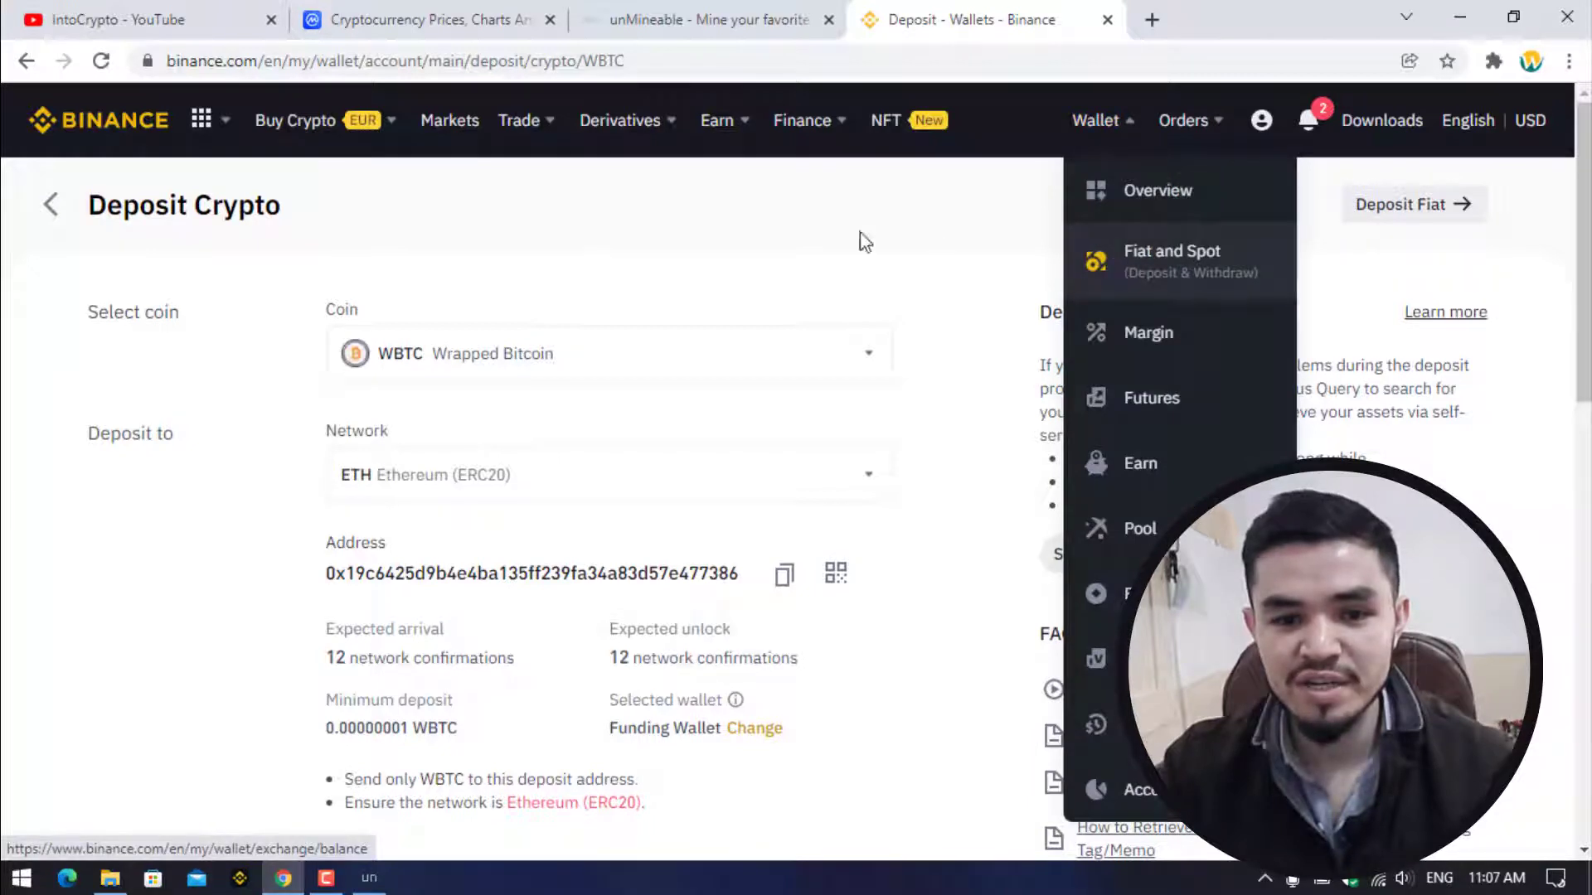
scroll(398, 373, down, 1)
scroll(406, 259, up, 1)
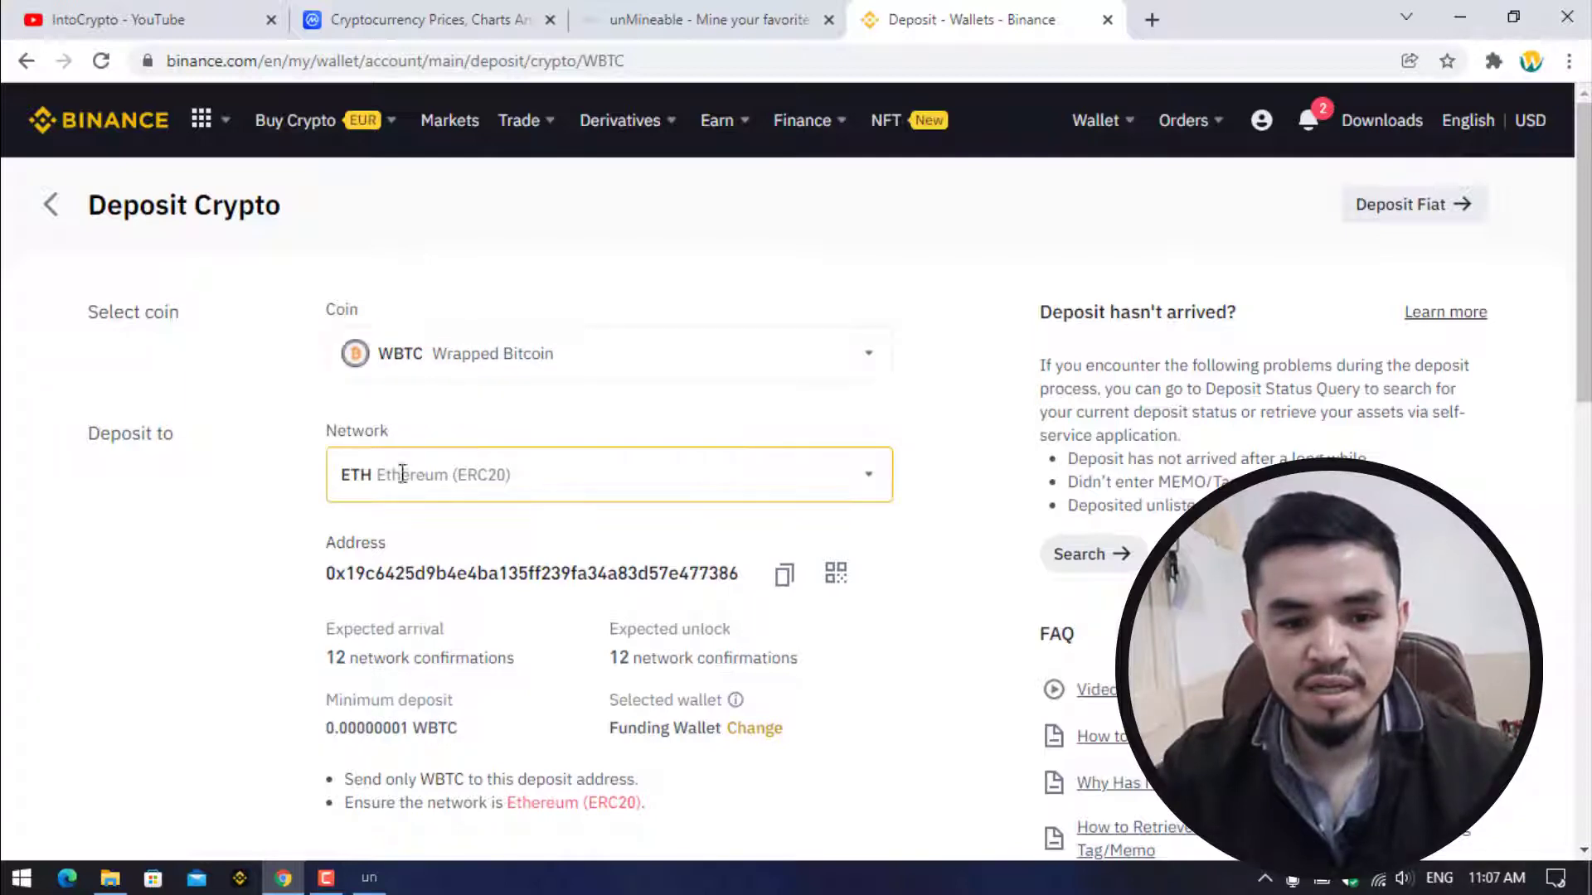
scroll(686, 536, down, 3)
click(784, 339)
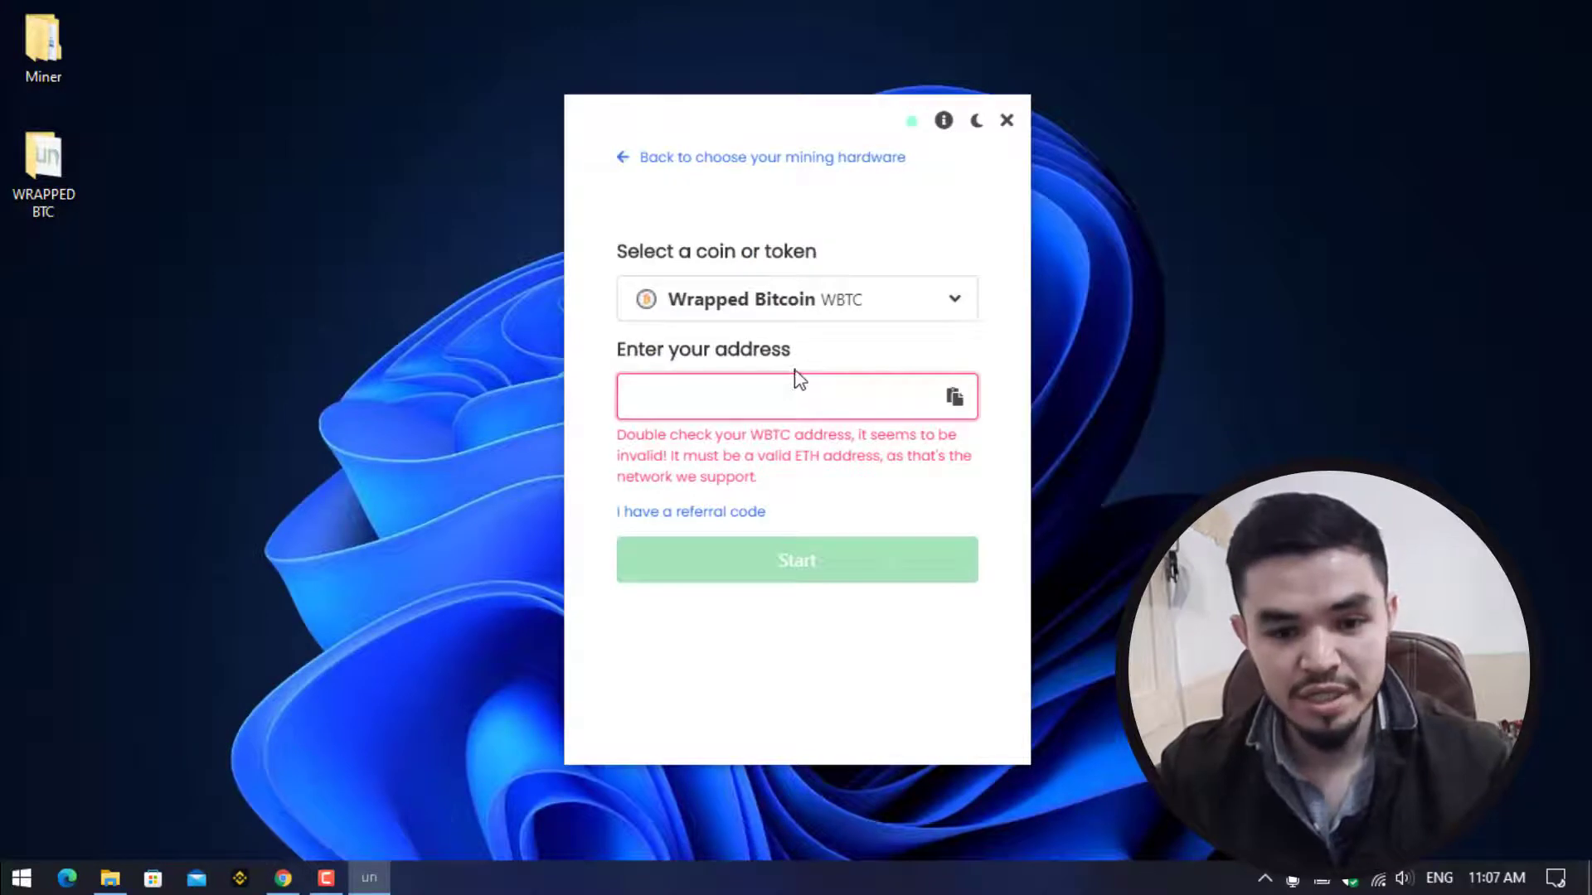
Paste the Binance WBTC deposit address into the miner and start mining Wrapped Bitcoin
key(ctrl+v)
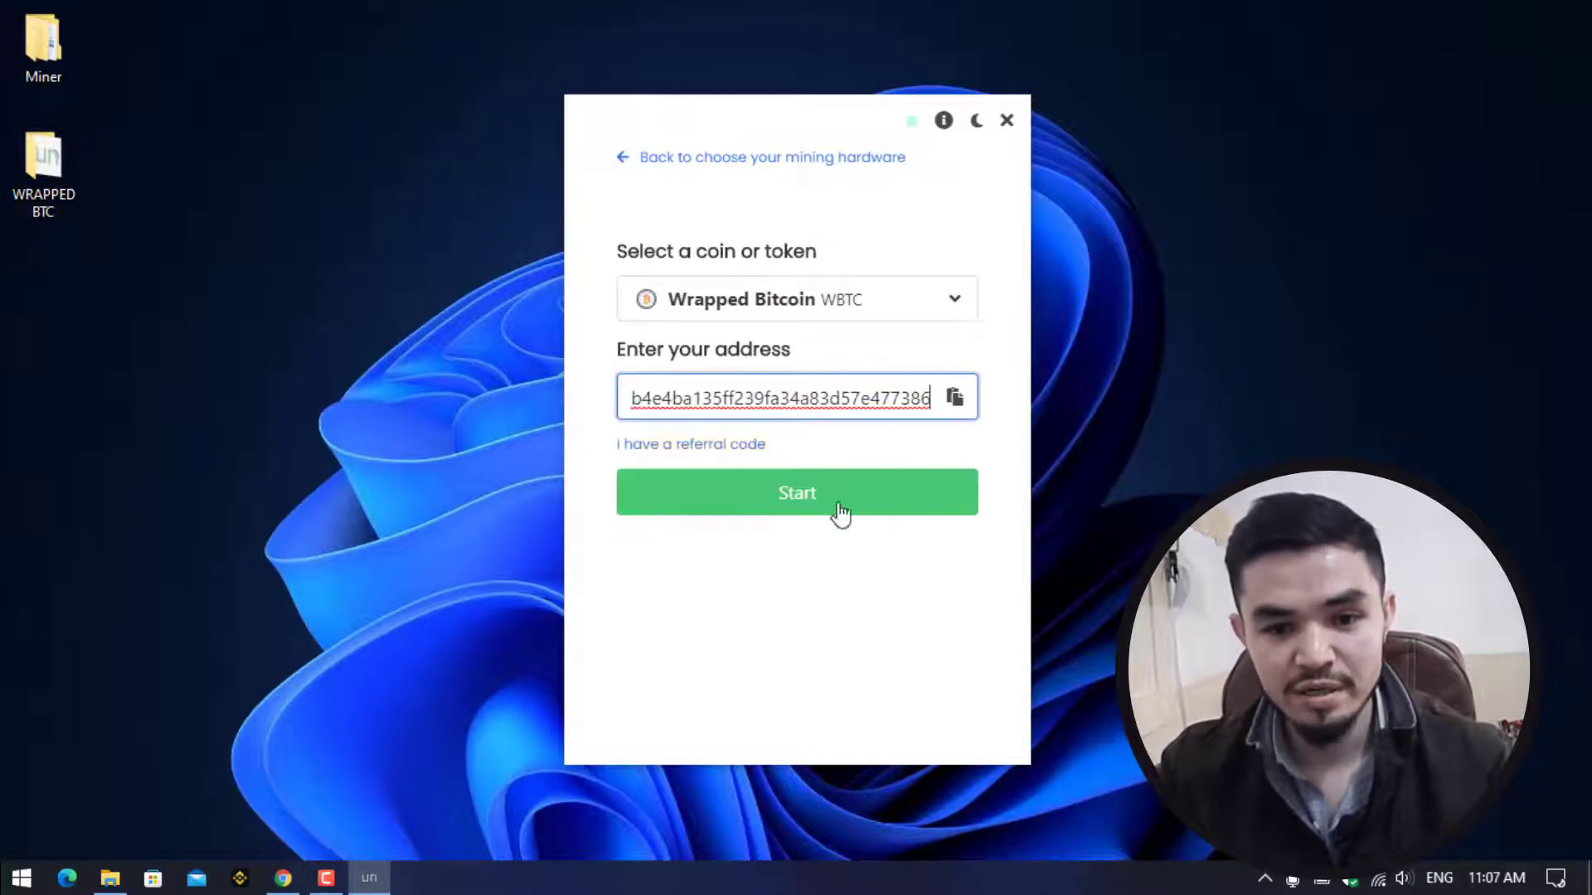
click(842, 537)
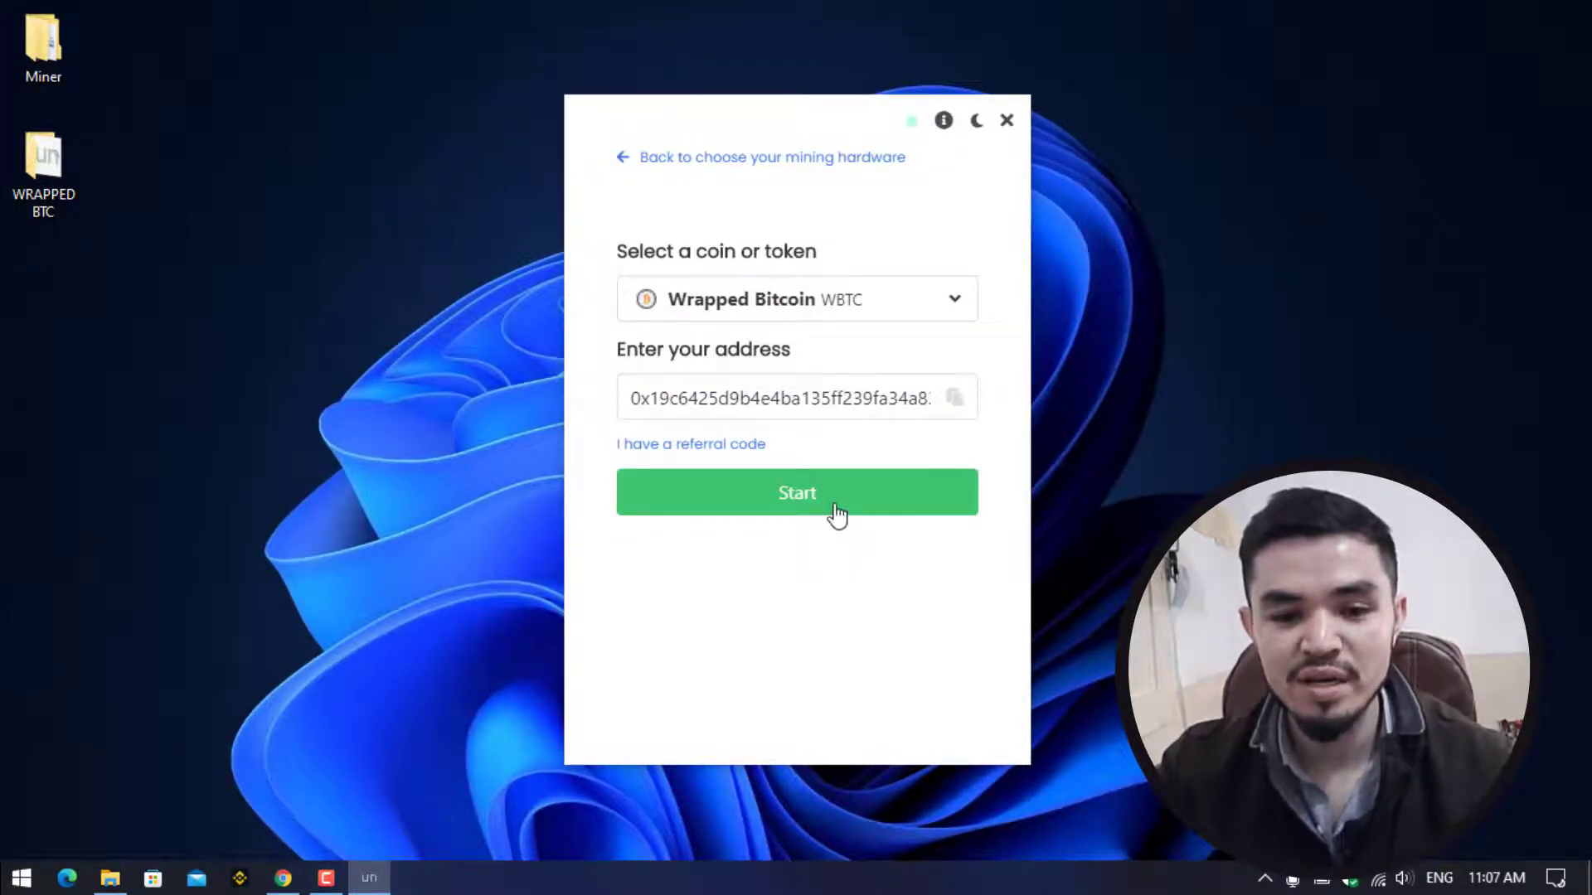
click(837, 515)
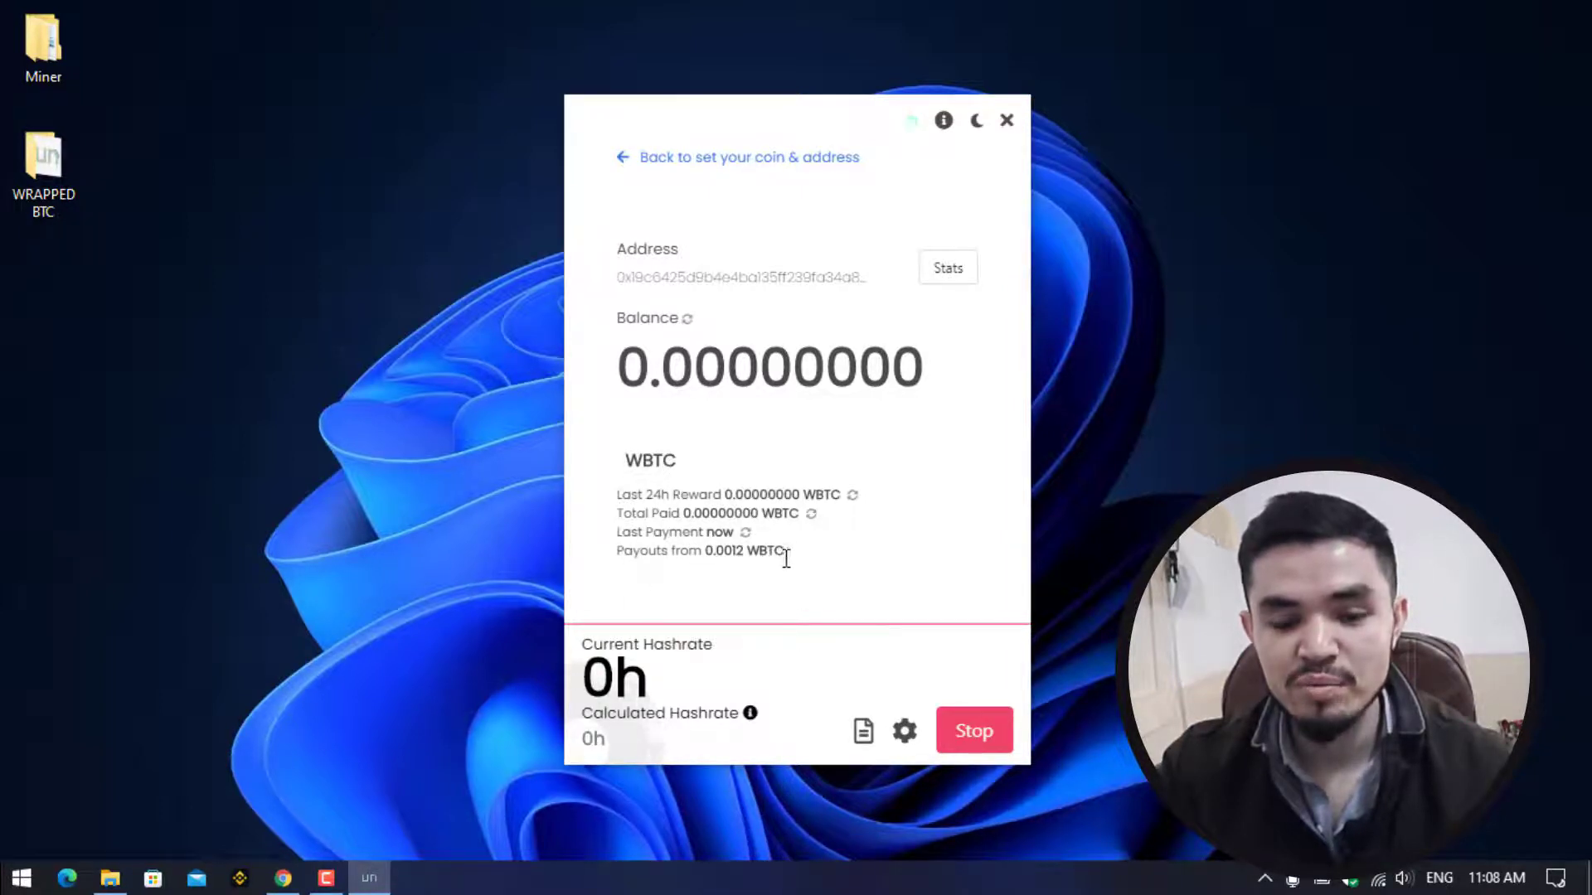
click(912, 738)
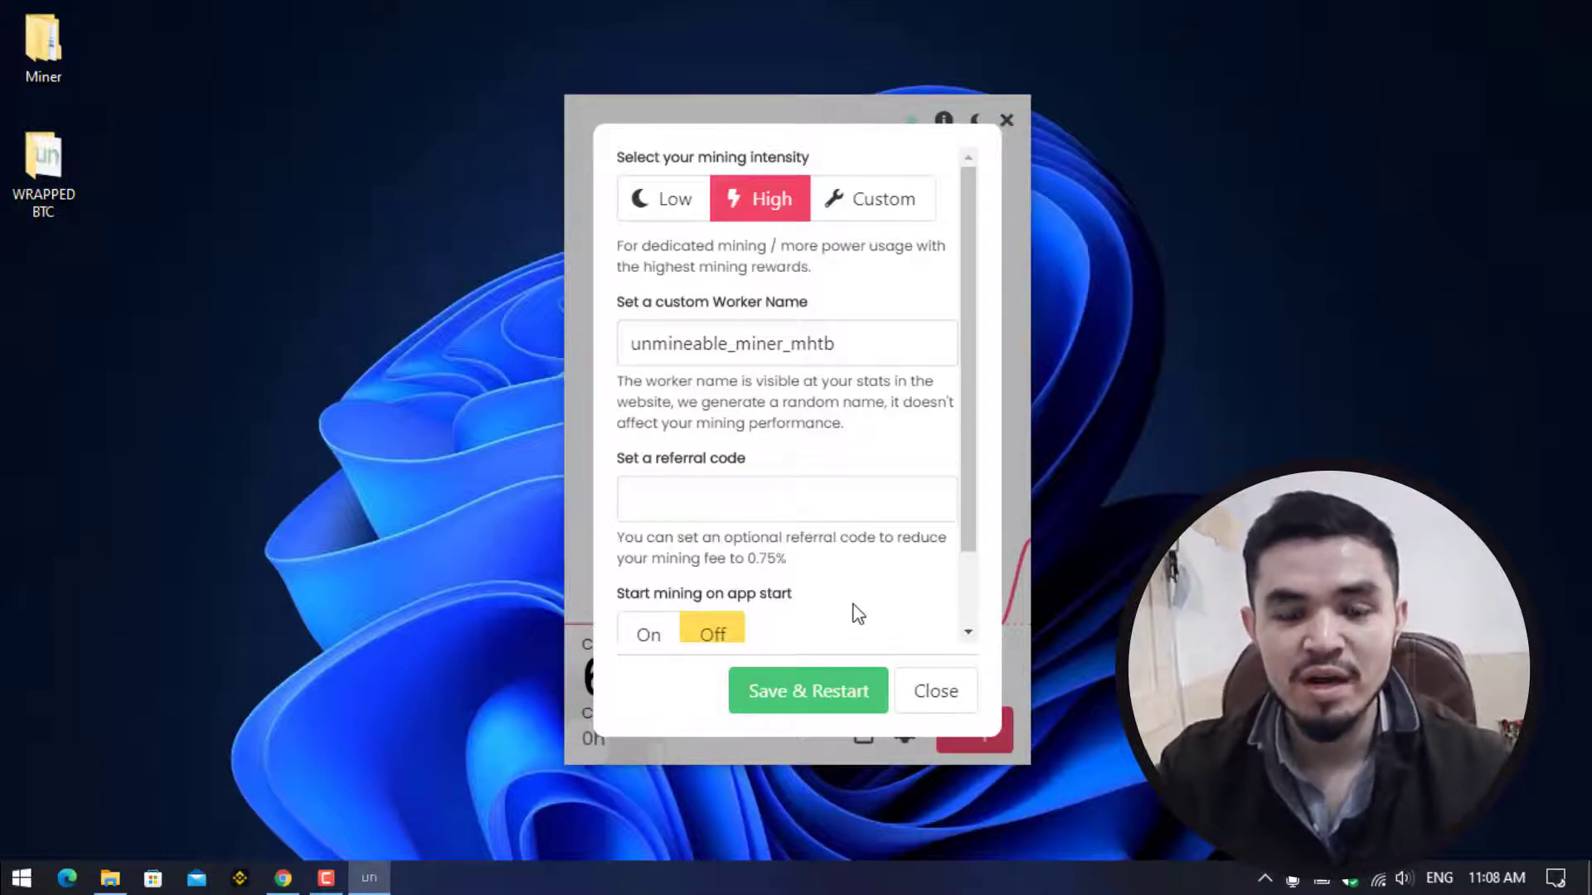
click(942, 701)
drag(644, 673, 780, 679)
click(792, 688)
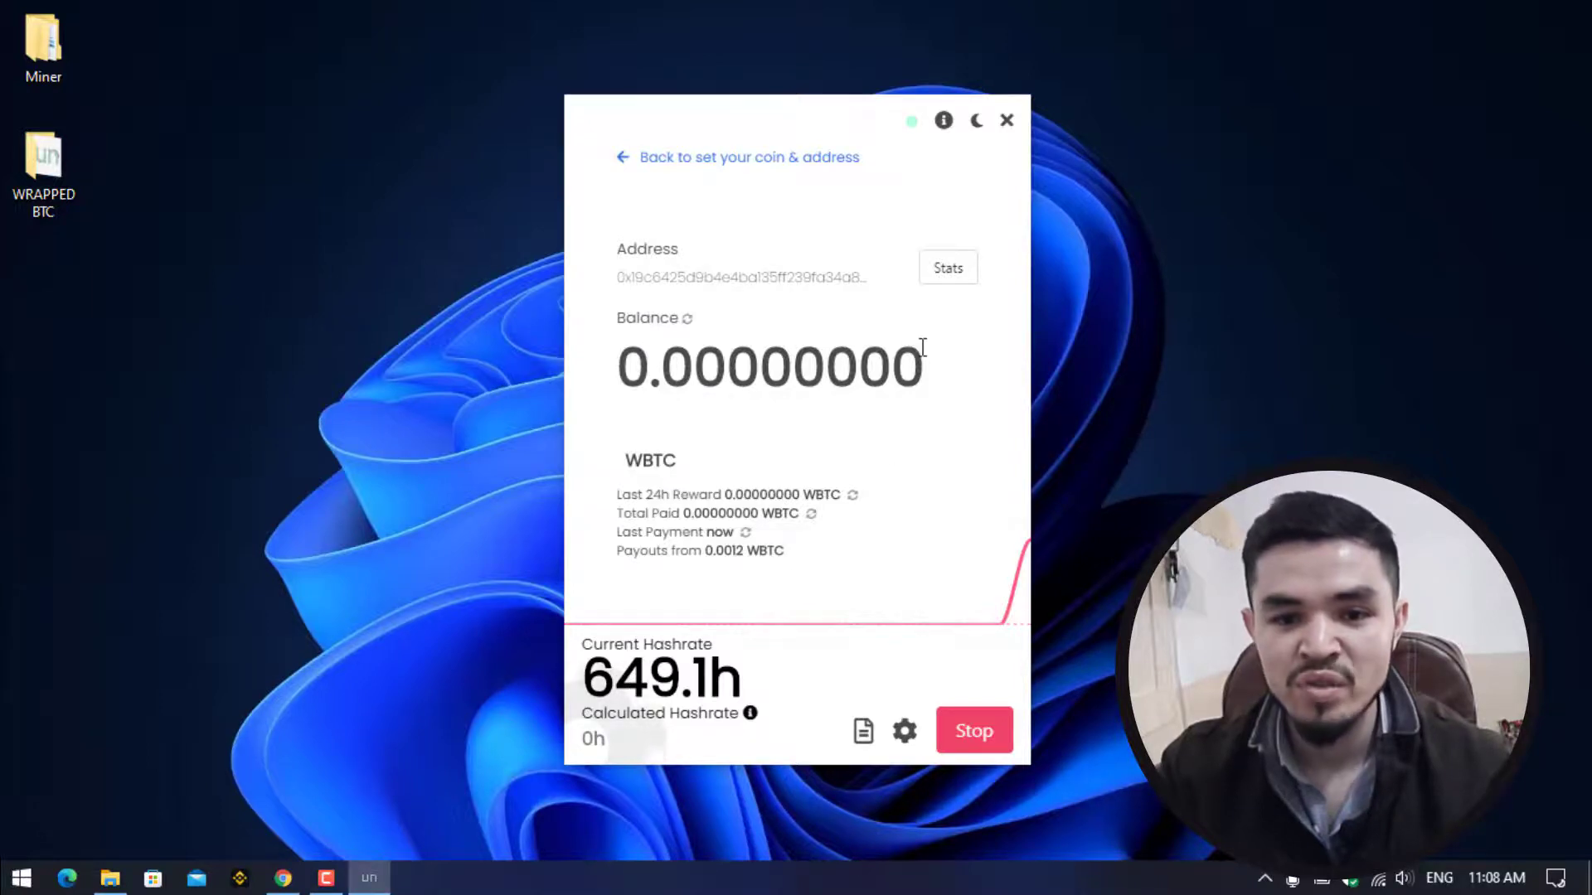
Open the WBTC address stats page on unmineable.com and switch Auto pay on
click(949, 276)
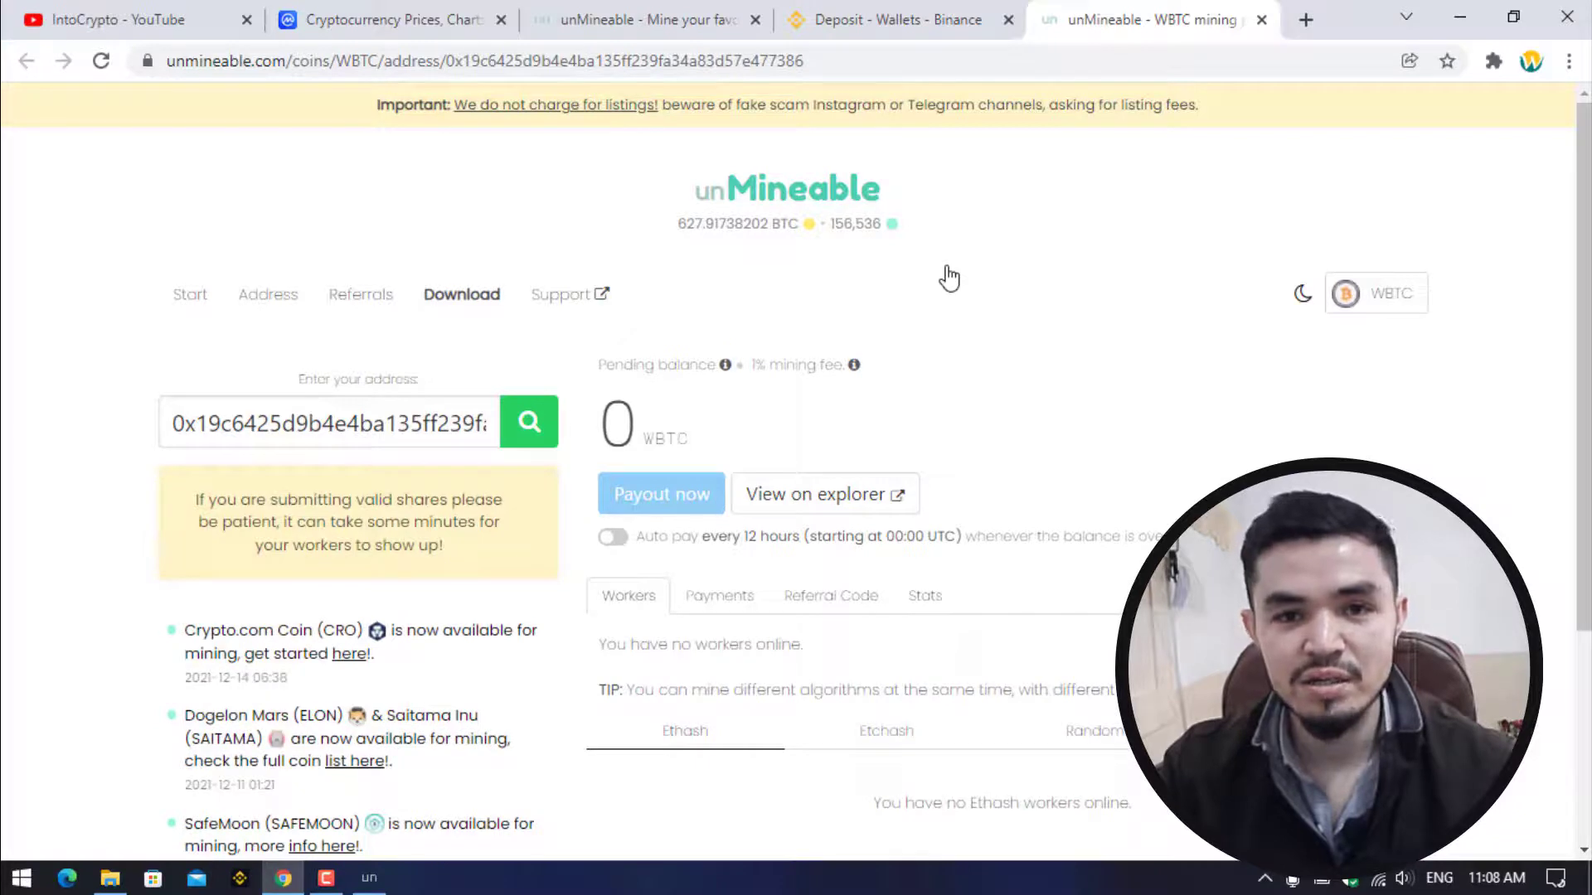
scroll(636, 318, down, 3)
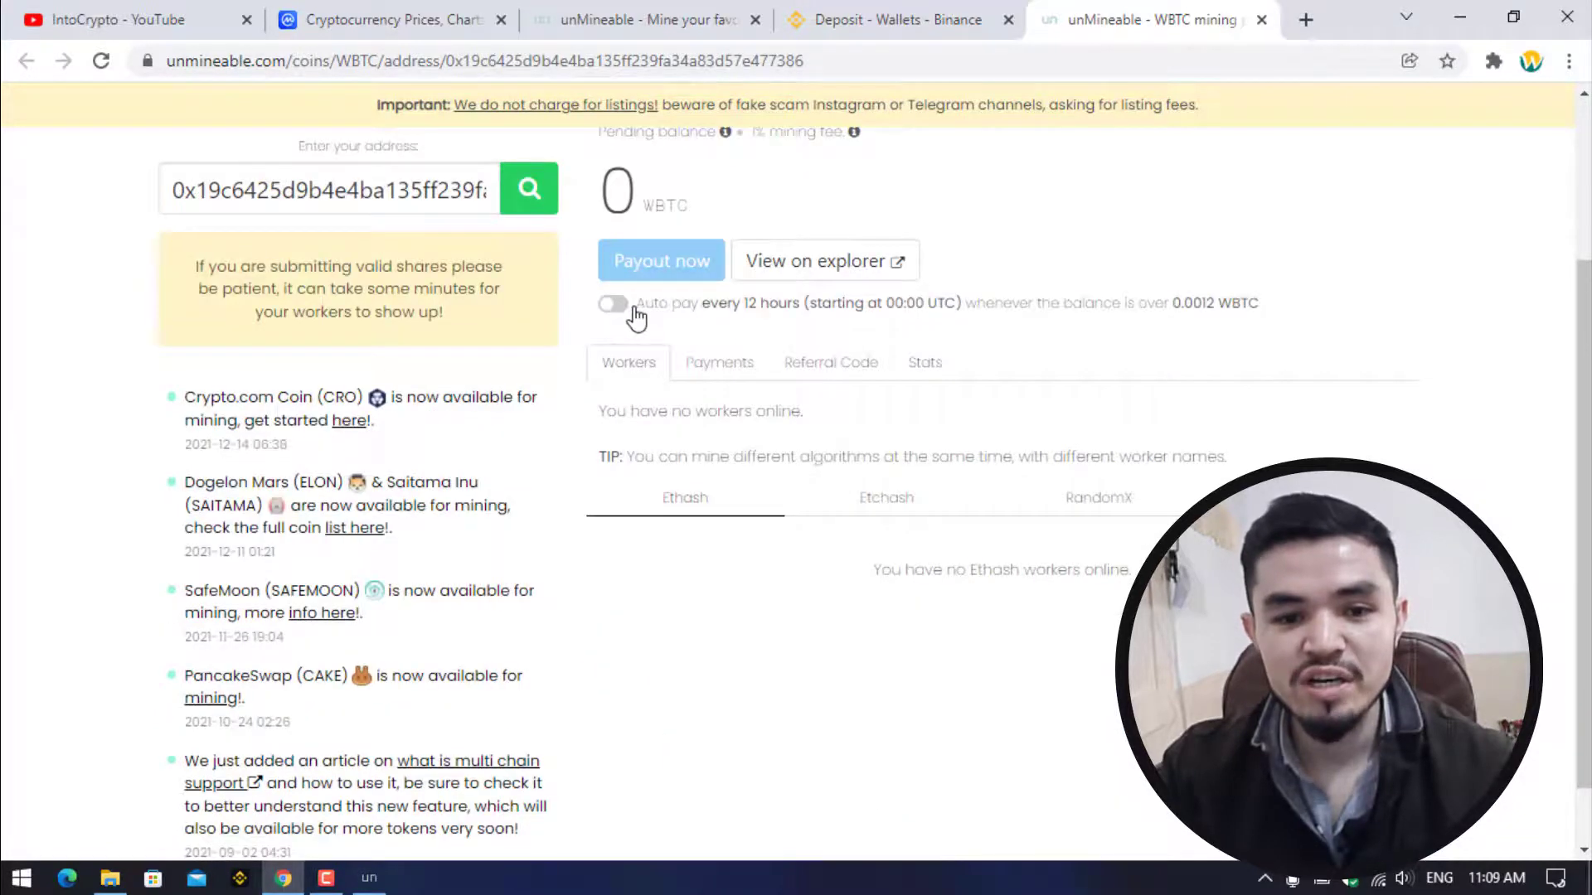
click(614, 304)
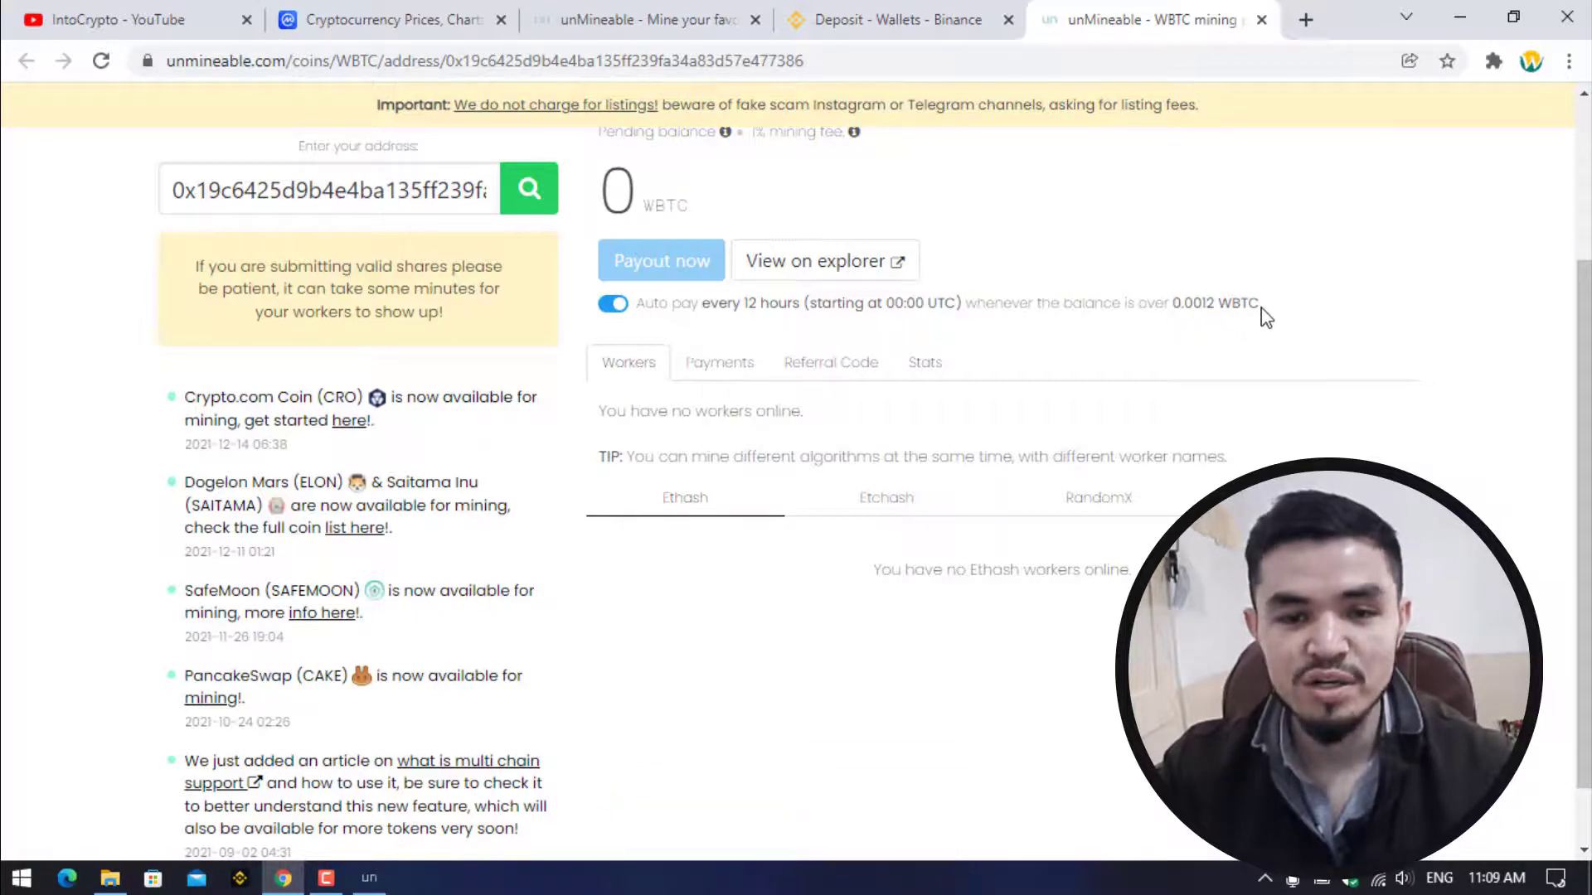
Browse the Workers and Payments tabs, then show the Referral Code tab's code and link
click(648, 366)
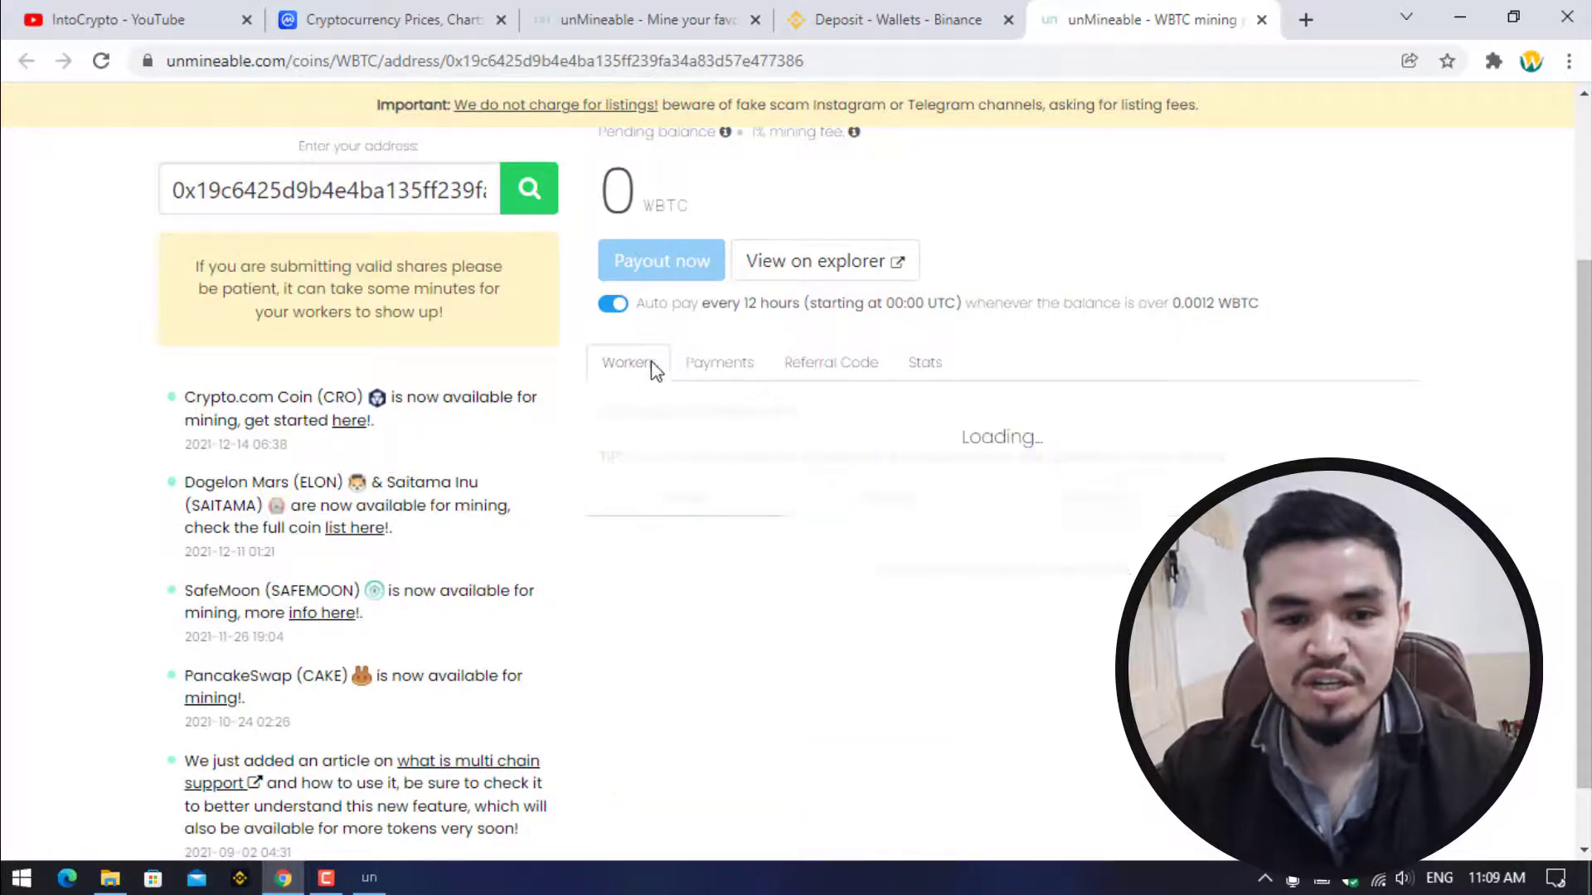
click(721, 373)
click(829, 371)
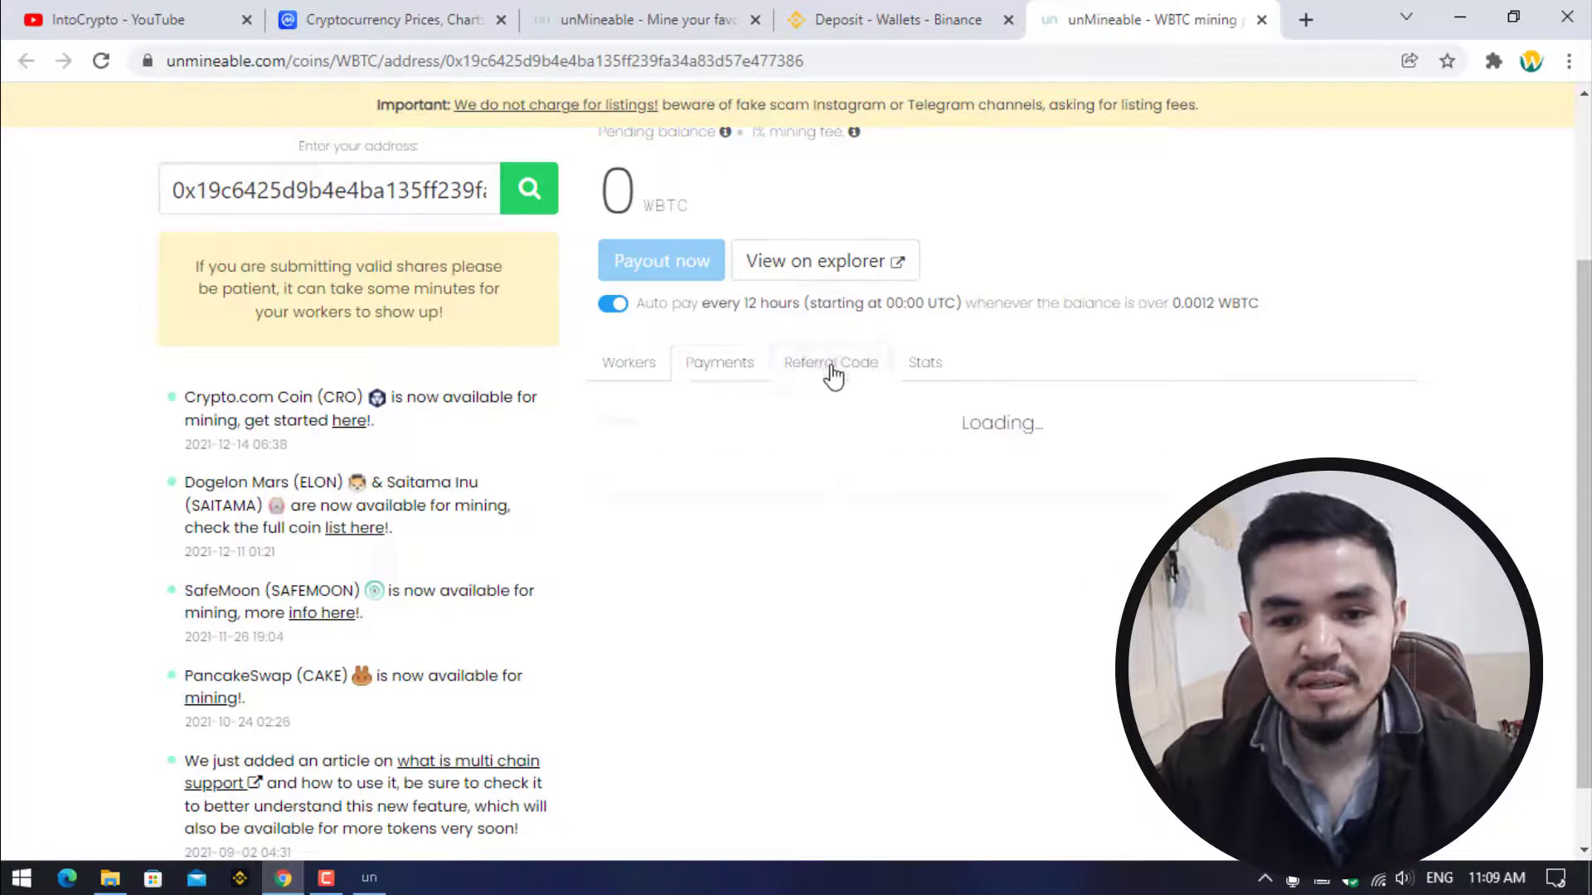
drag(599, 572, 1243, 572)
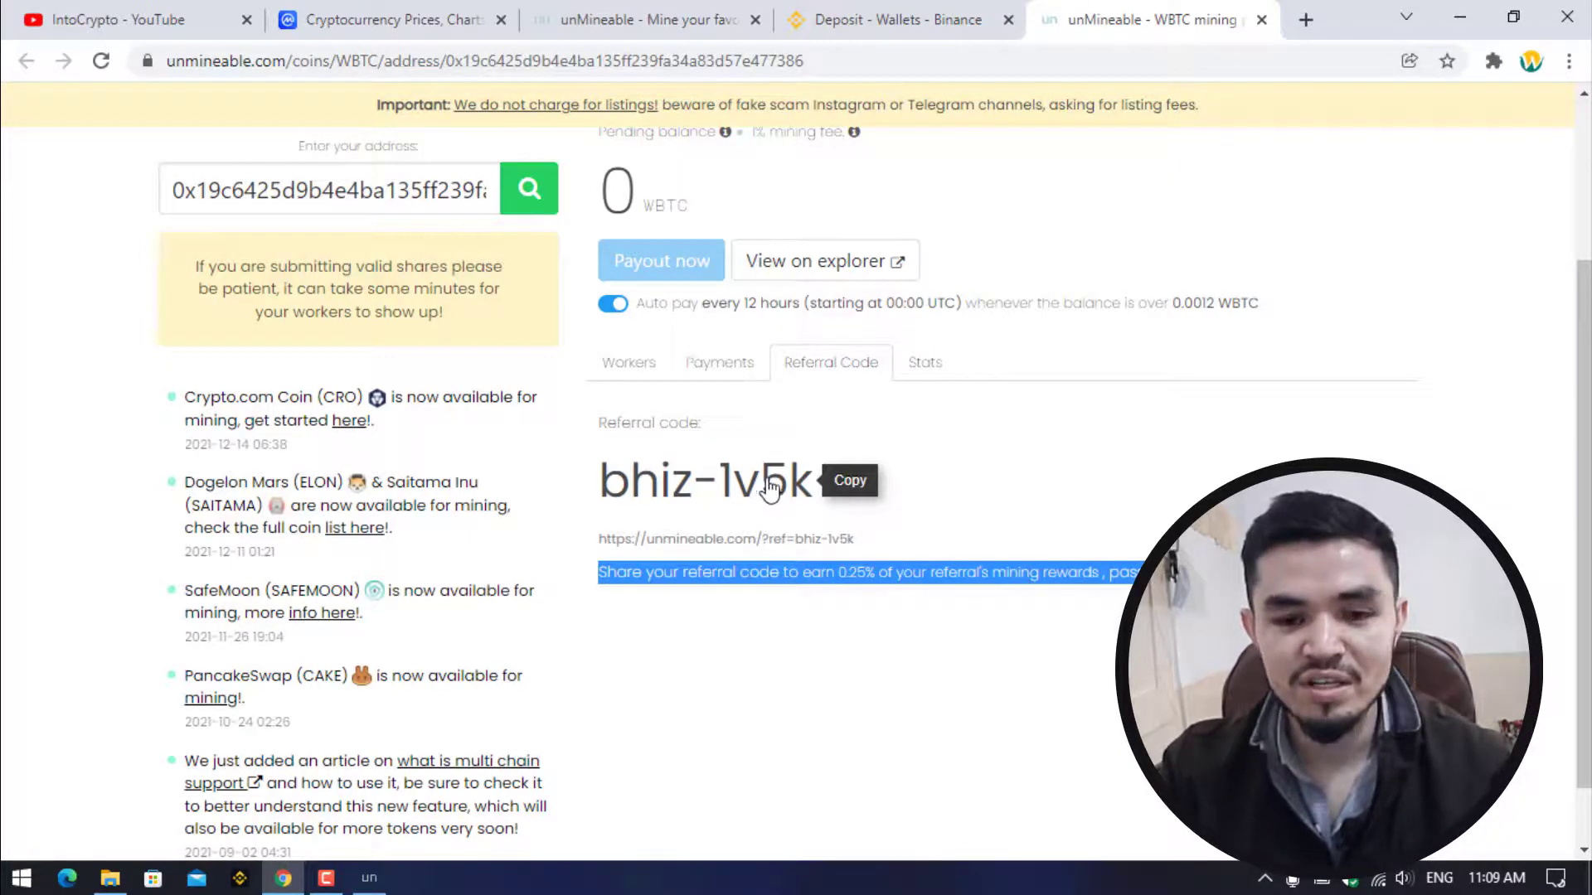
Review the Stats tab's mining, referral and total balances and past-24-hour rewards
click(919, 365)
scroll(893, 440, down, 2)
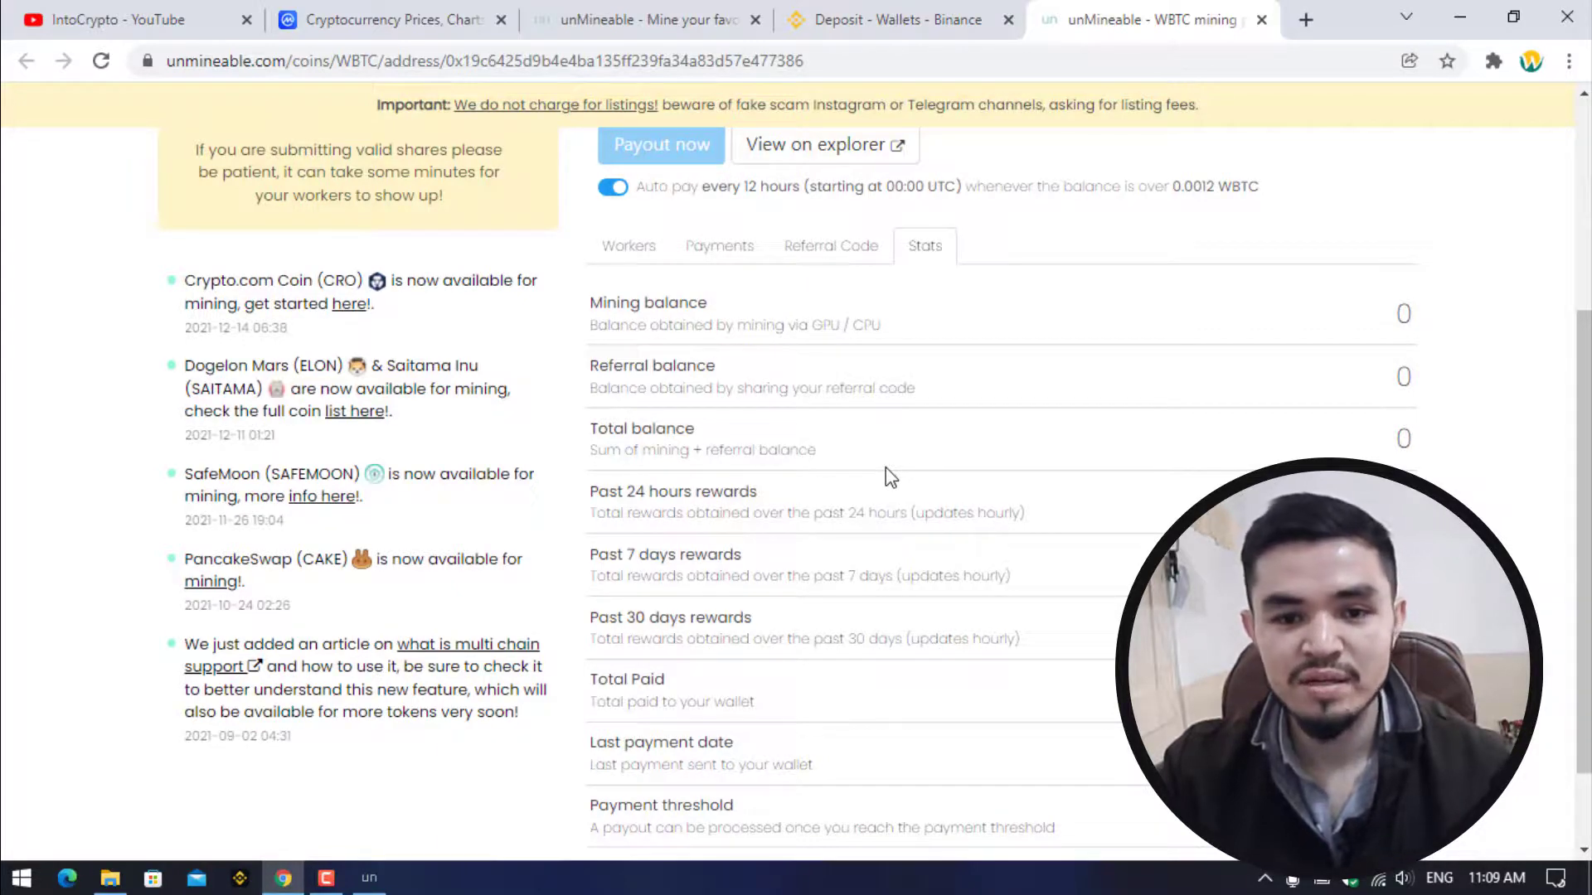
scroll(886, 468, up, 5)
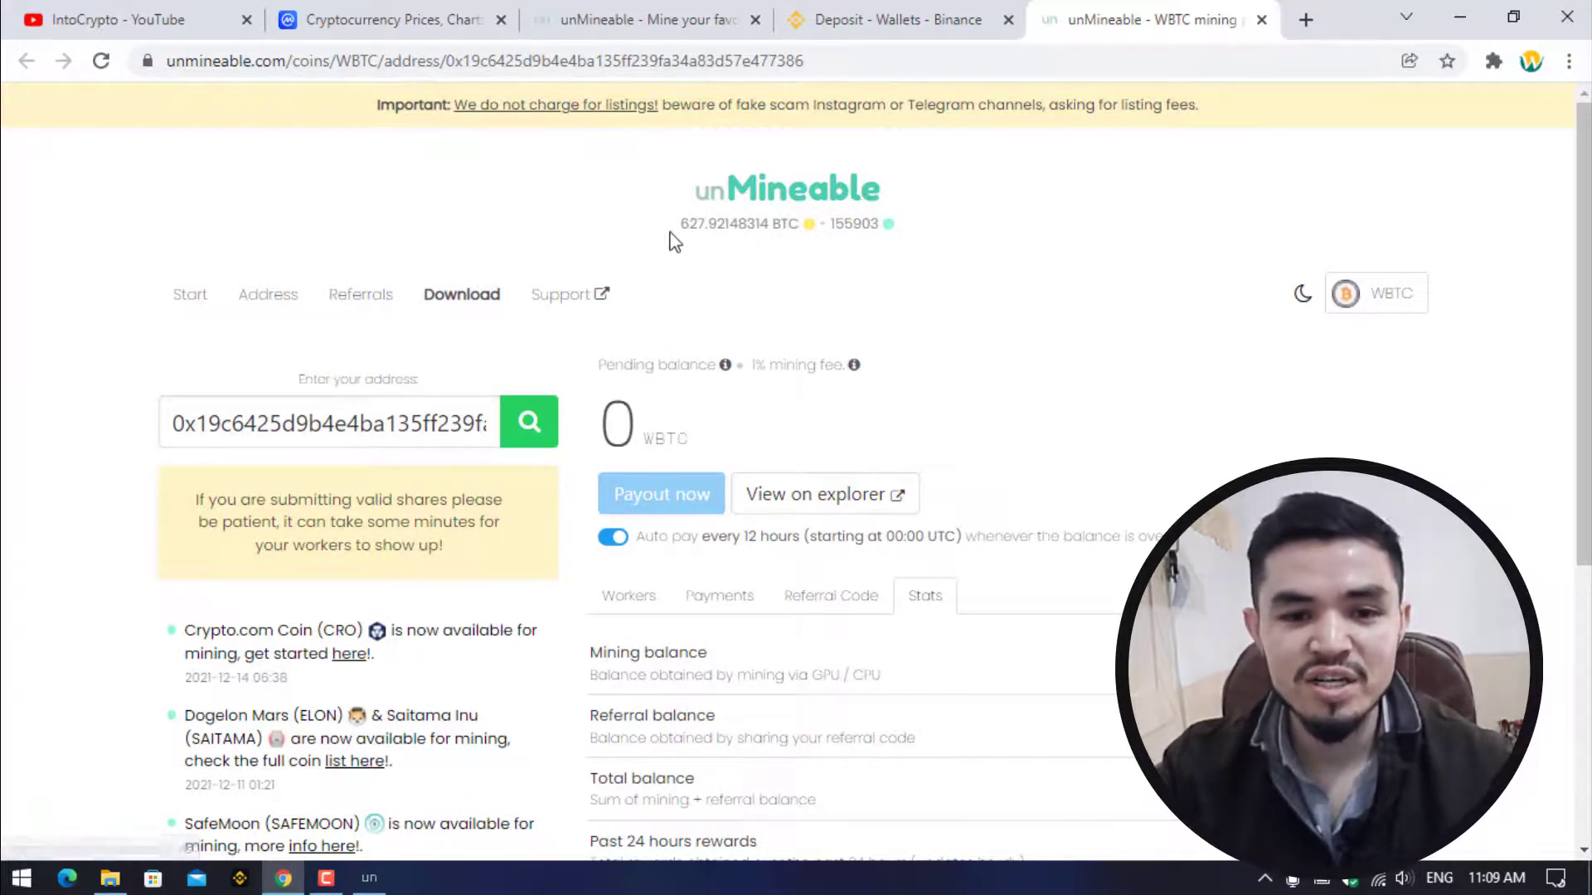
drag(679, 224, 741, 224)
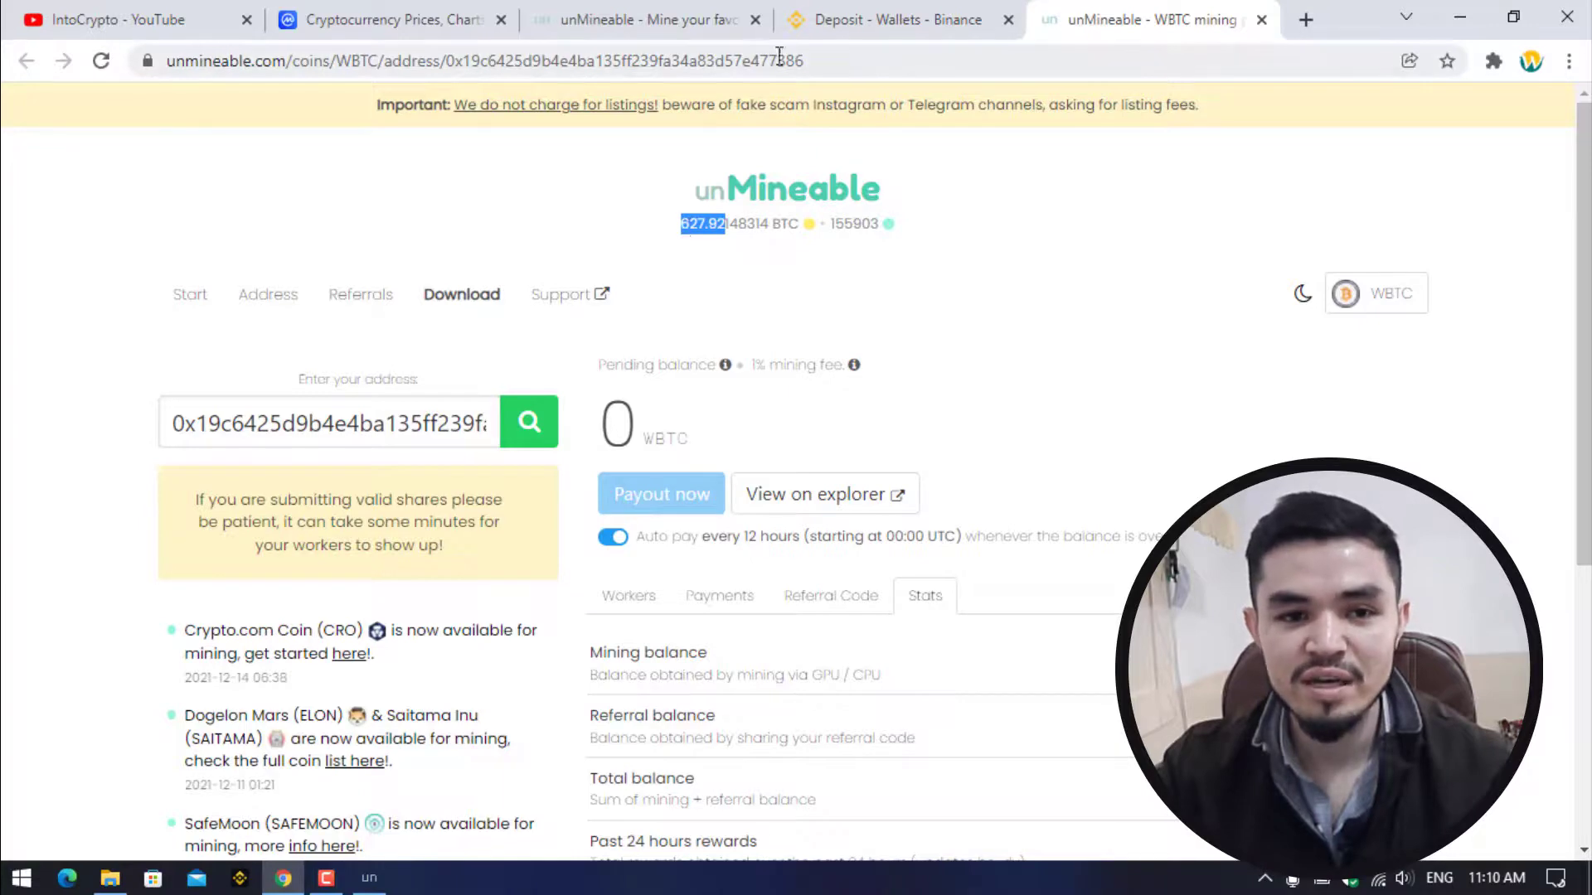
click(1464, 15)
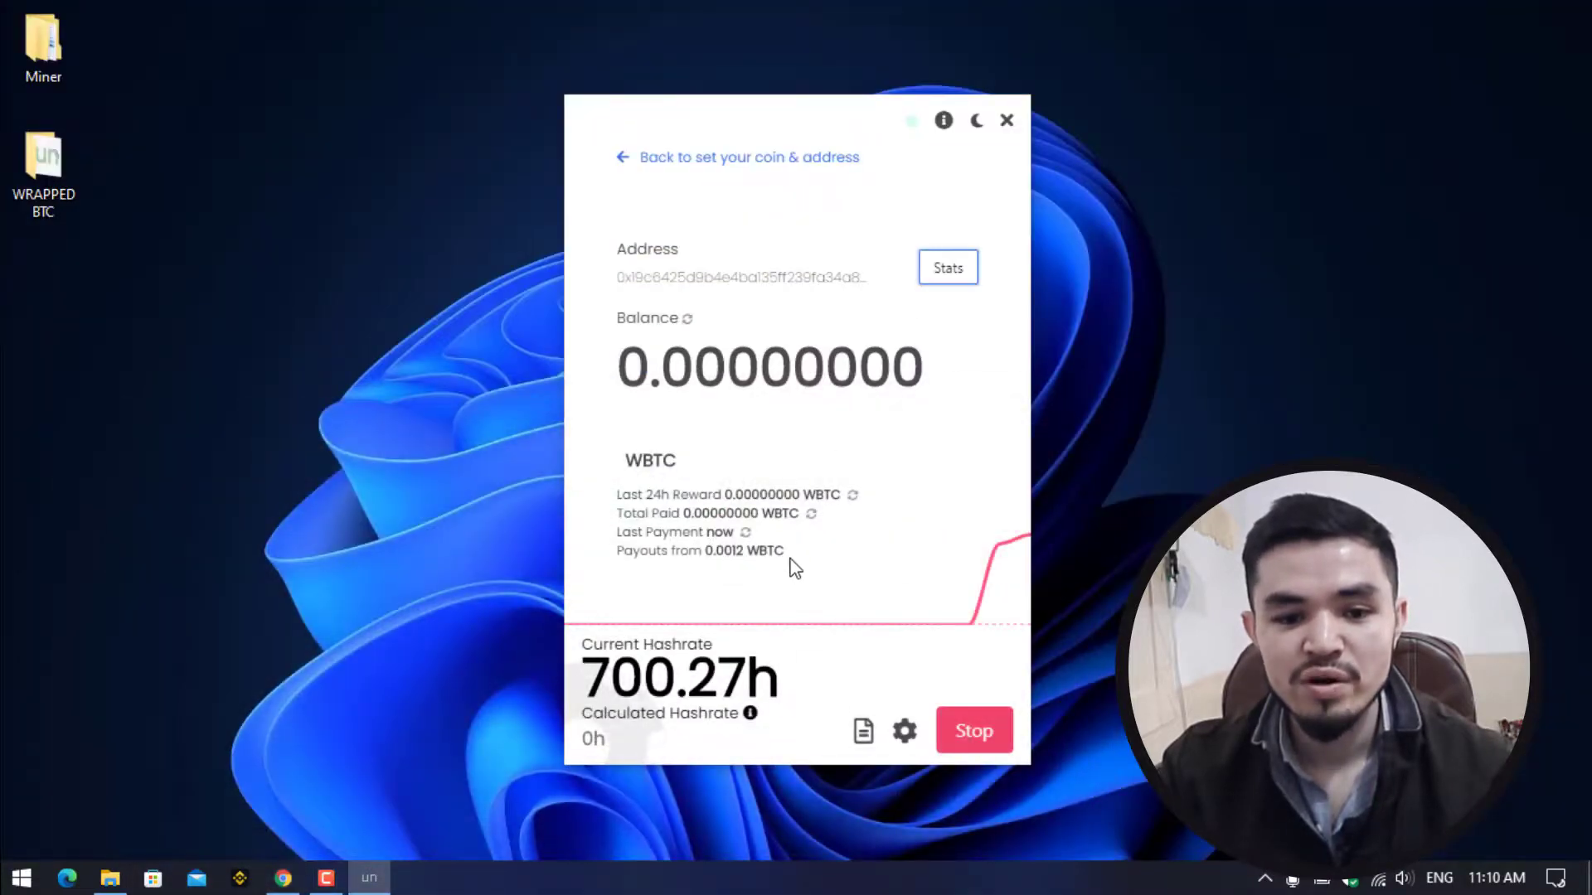